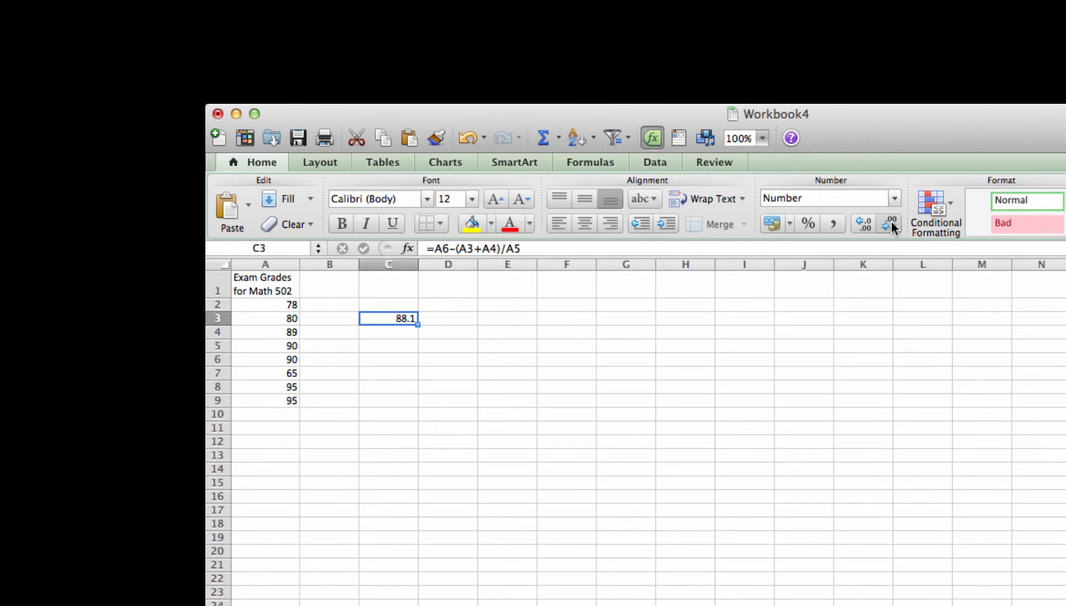
Step: Total the exam grades A2:A9 in cell A10 with the AutoSum Sum function
{"action": "left_click", "coordinate": [569, 163]}
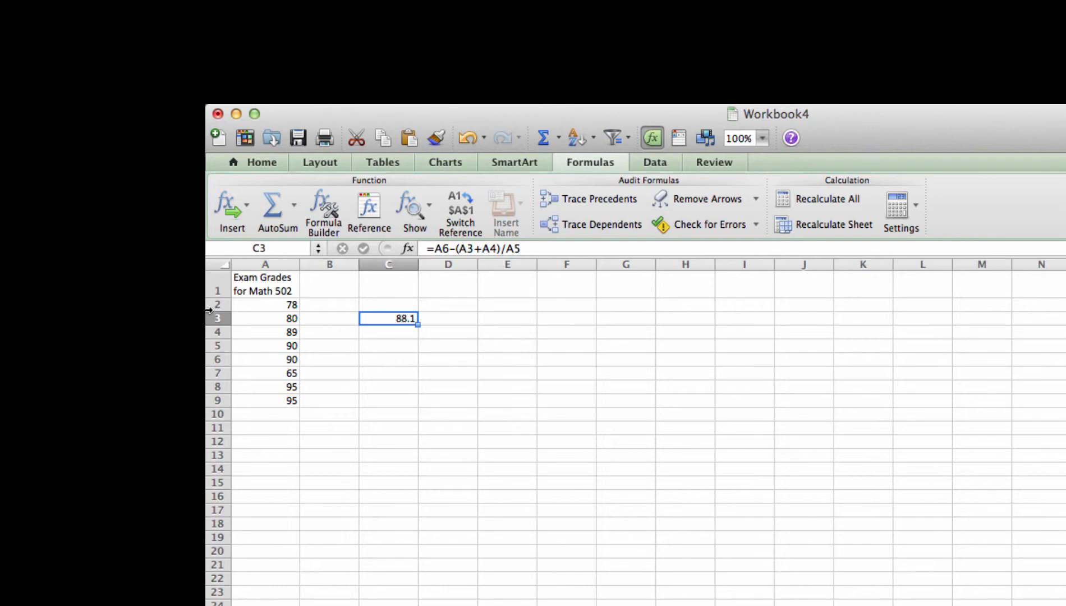
{"action": "left_click", "coordinate": [271, 415]}
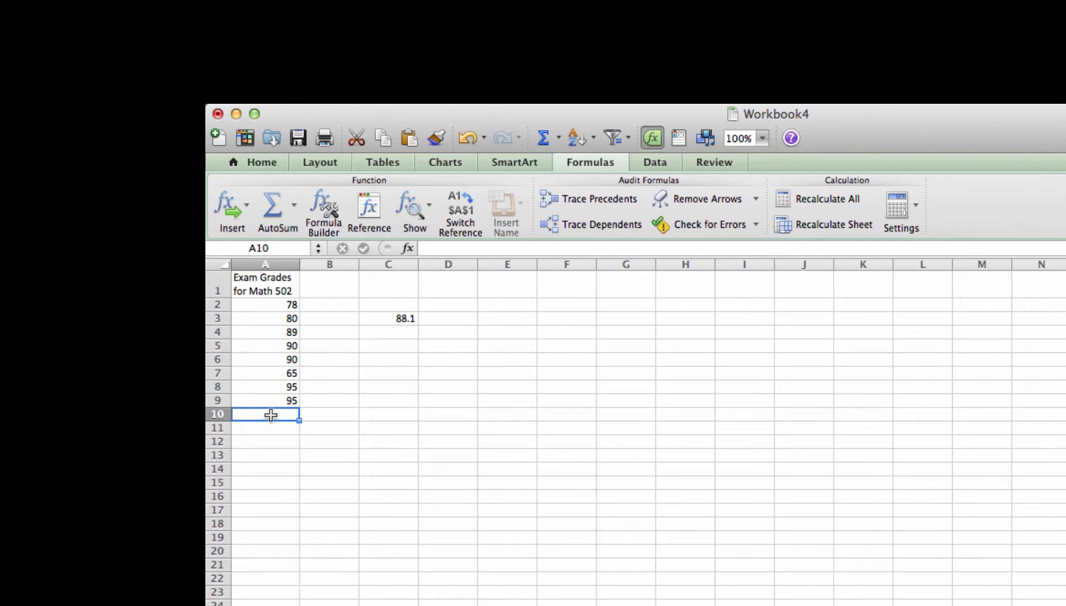
{"action": "left_click", "coordinate": [293, 206]}
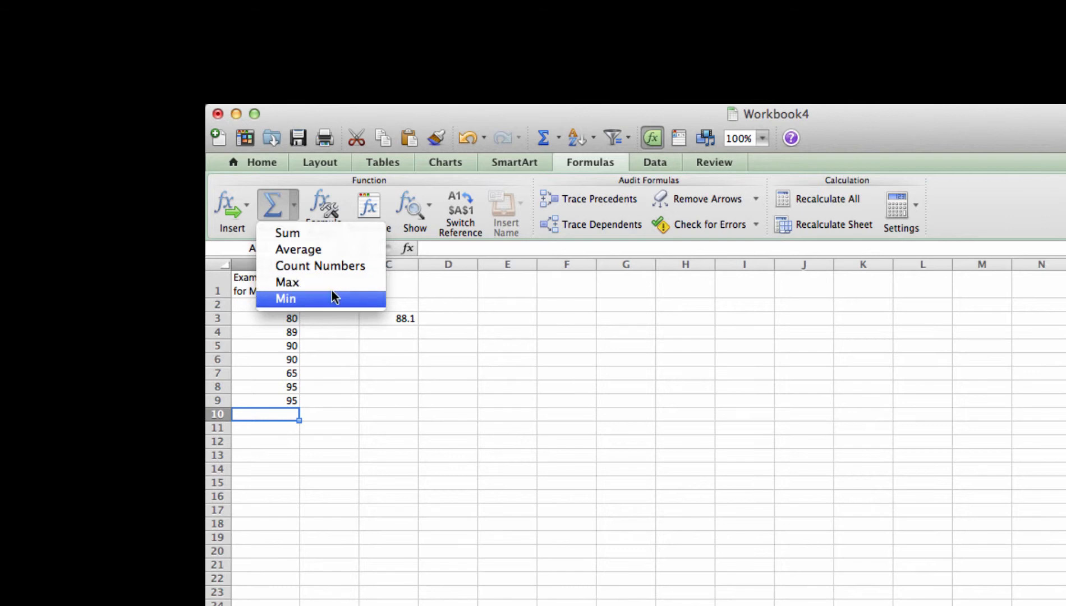
{"action": "left_click", "coordinate": [327, 234]}
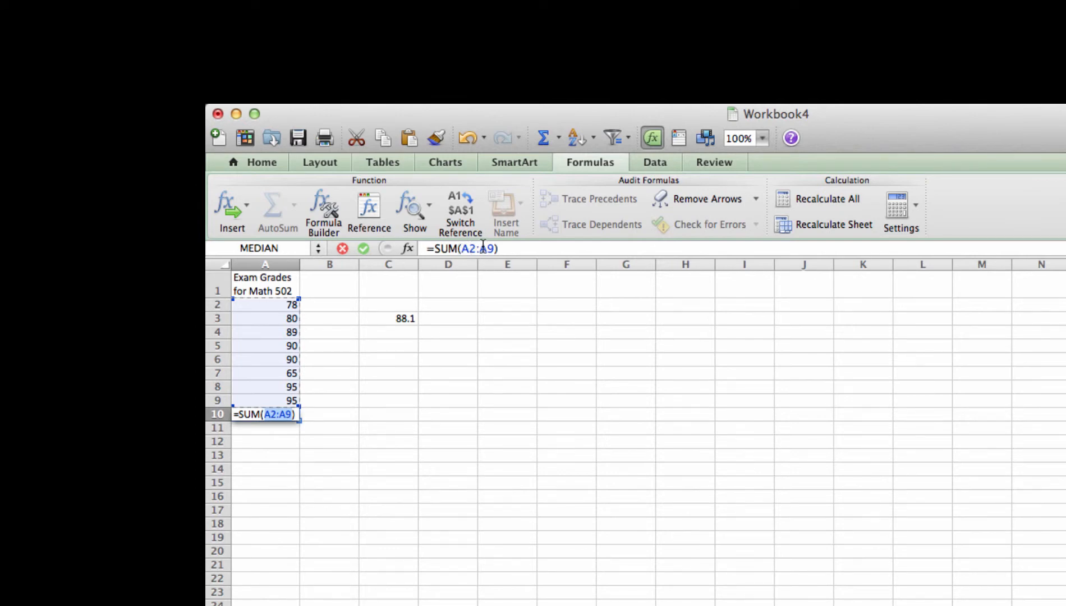
{"action": "key", "text": "Return"}
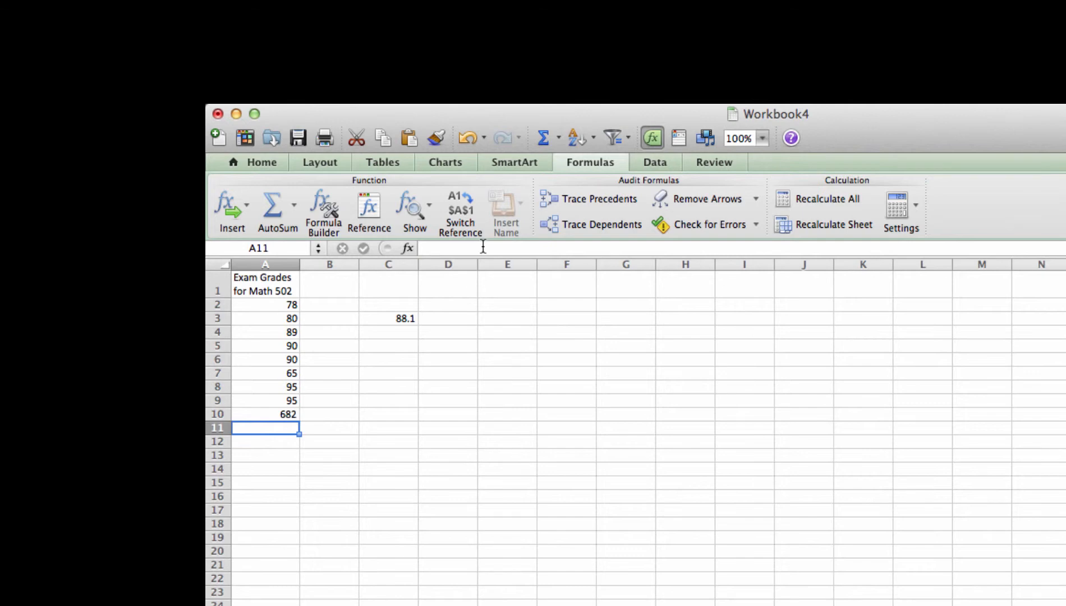
Step: Label cell B10 as "Sum" and cell B11 as "Mean"
{"action": "left_click", "coordinate": [325, 414]}
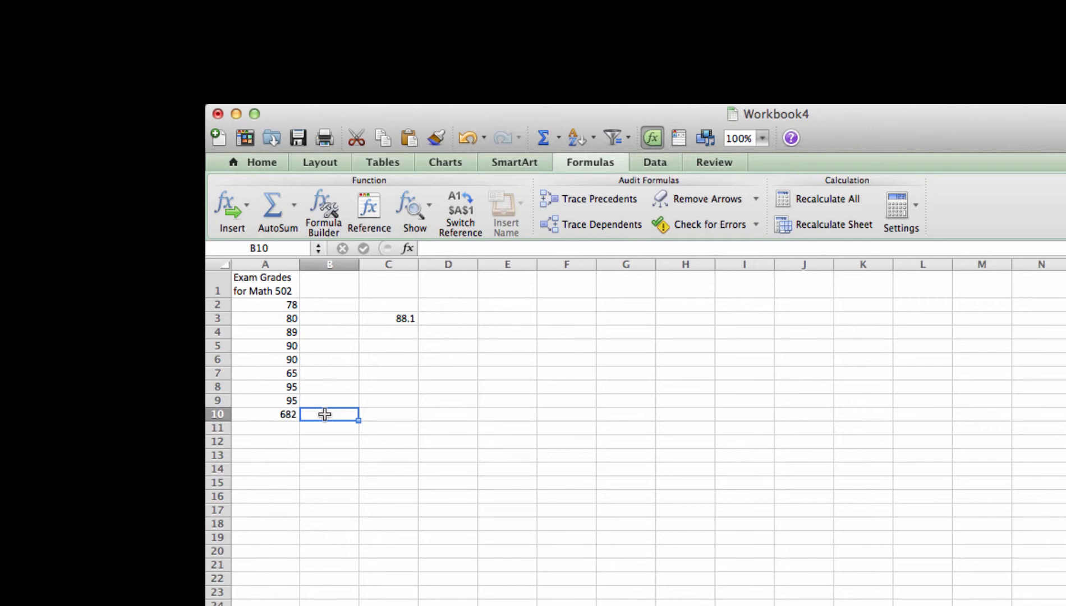
{"action": "type", "text": "Sum"}
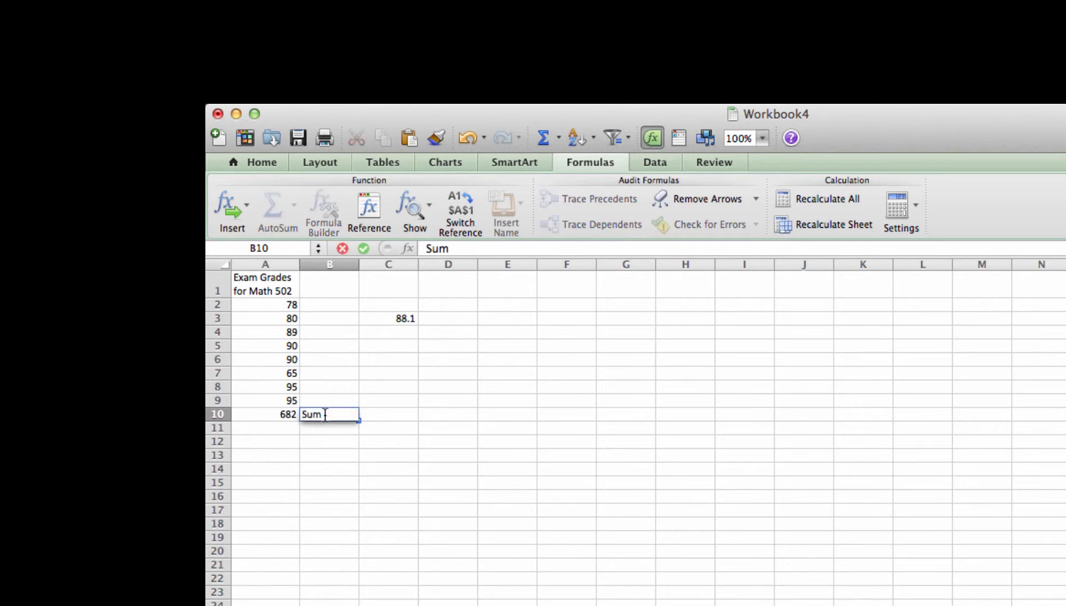
{"action": "key", "text": "Return"}
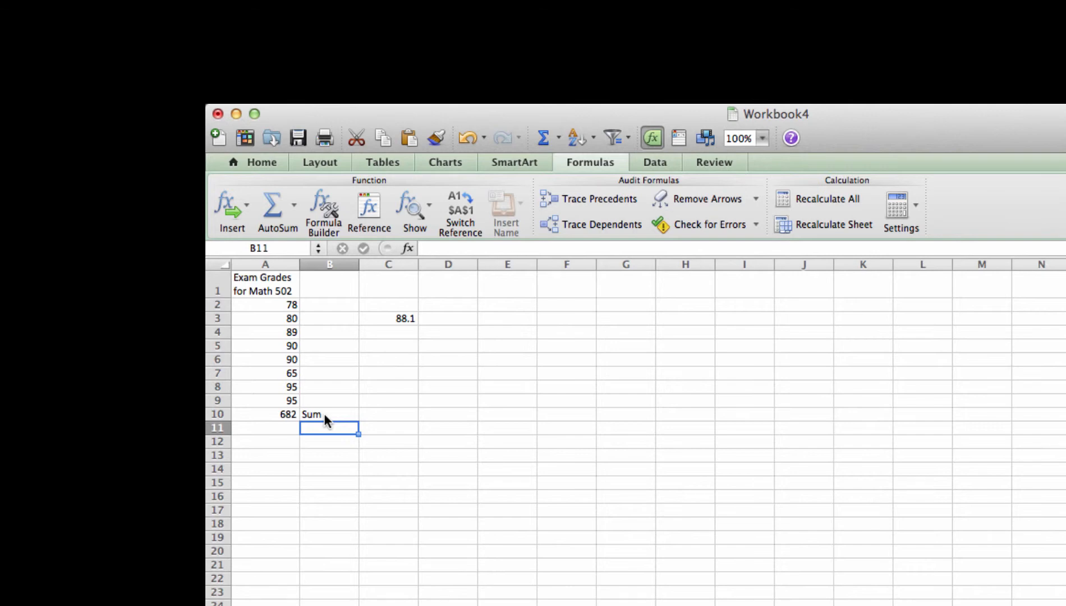
{"action": "type", "text": "Mean"}
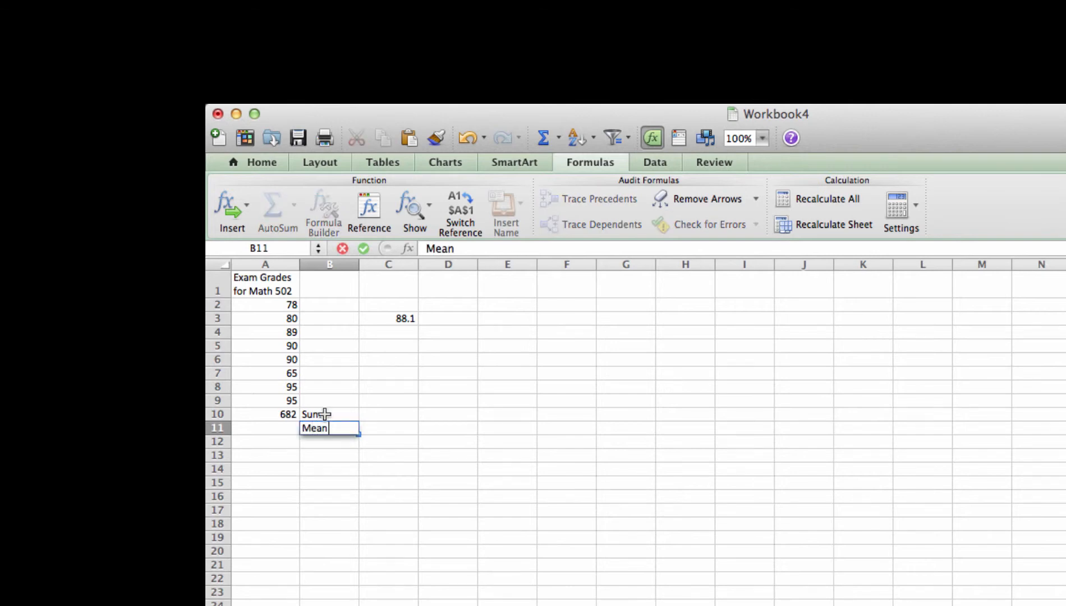
Step: Calculate the mean grade in cell A11 with the AutoSum Average function, restricting its range to A2:A9
{"action": "left_click", "coordinate": [268, 428]}
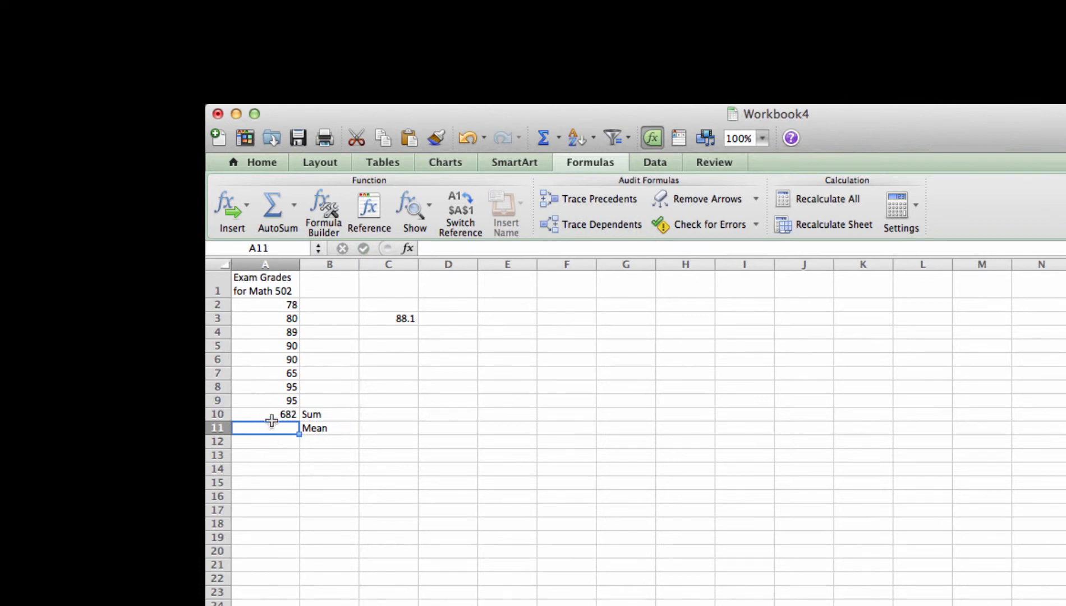
{"action": "left_click", "coordinate": [294, 206]}
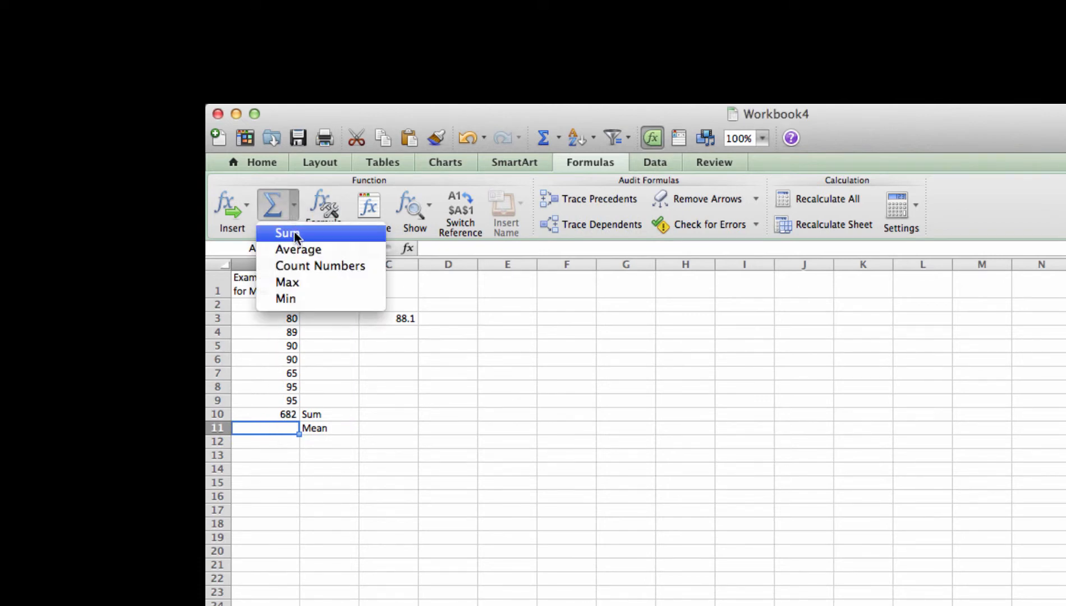
{"action": "left_click", "coordinate": [291, 251]}
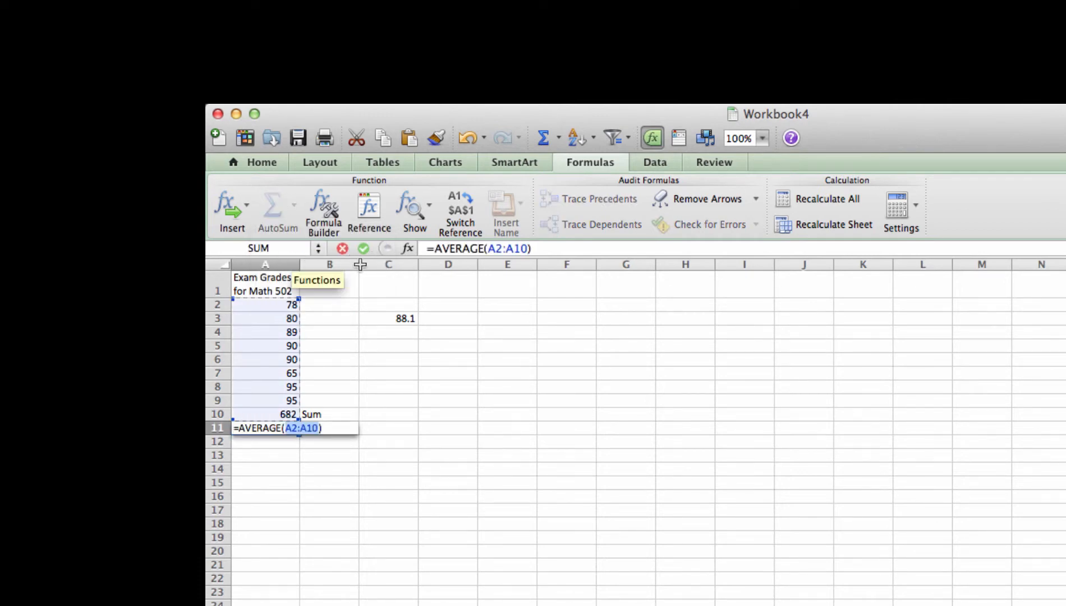
{"action": "left_click", "coordinate": [525, 249]}
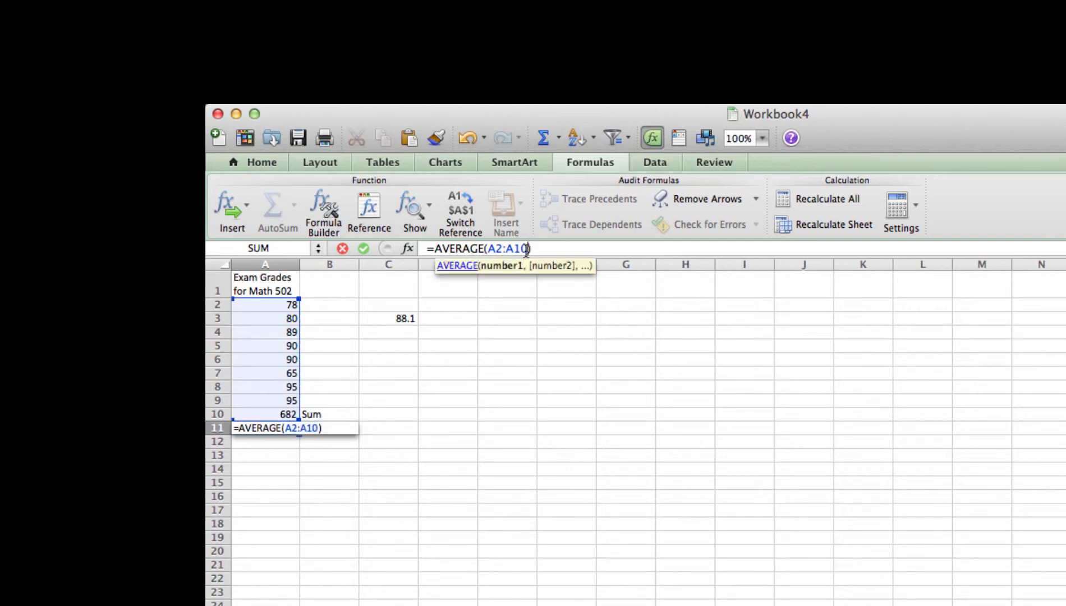
{"action": "key", "text": "BackSpace"}
{"action": "key", "text": "BackSpace"}
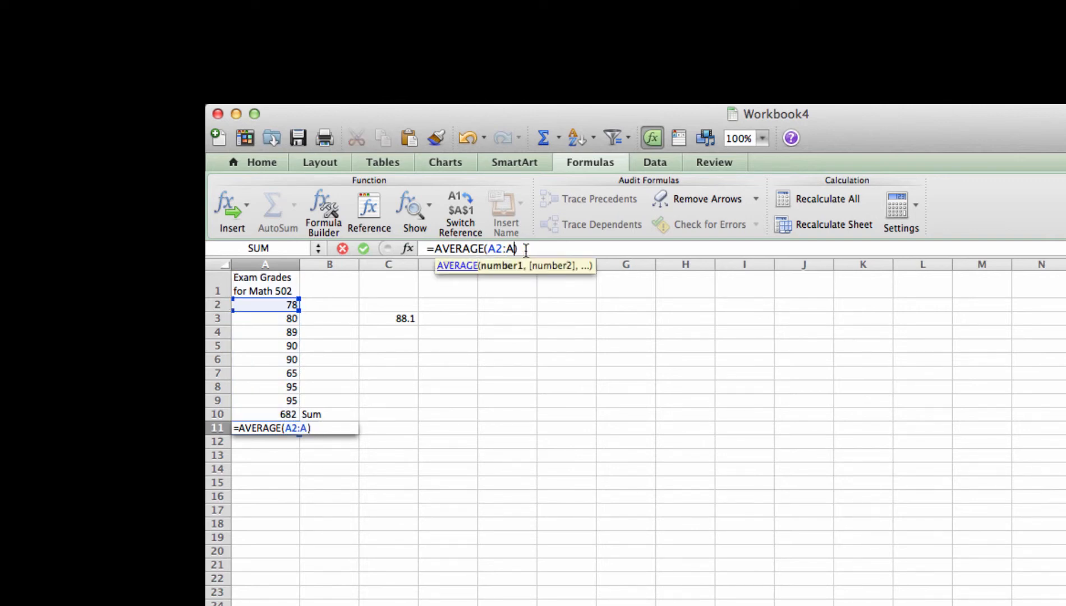
{"action": "type", "text": "9"}
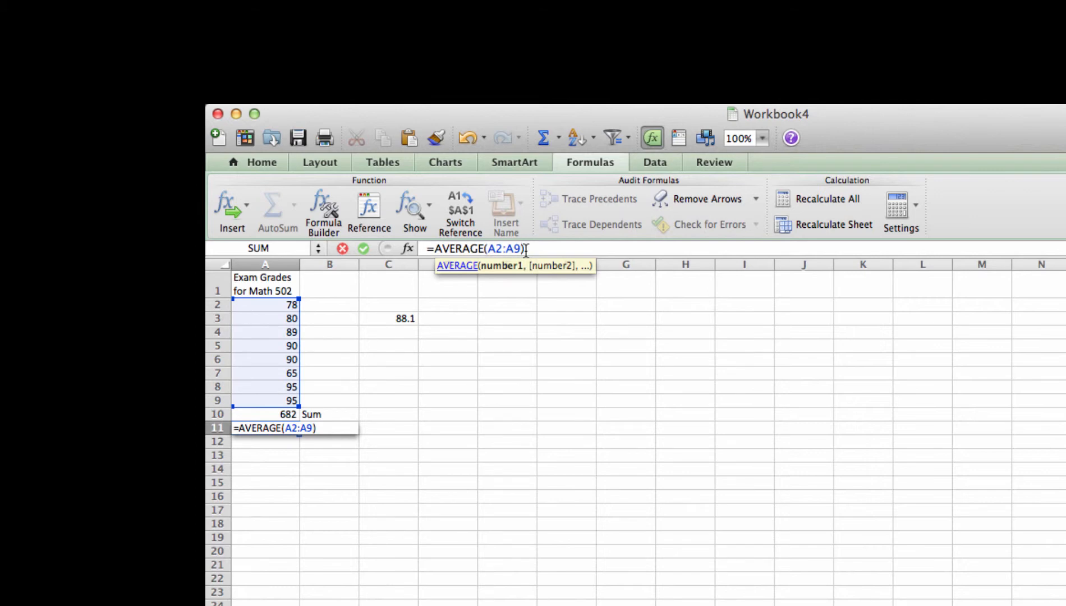
{"action": "key", "text": "Return"}
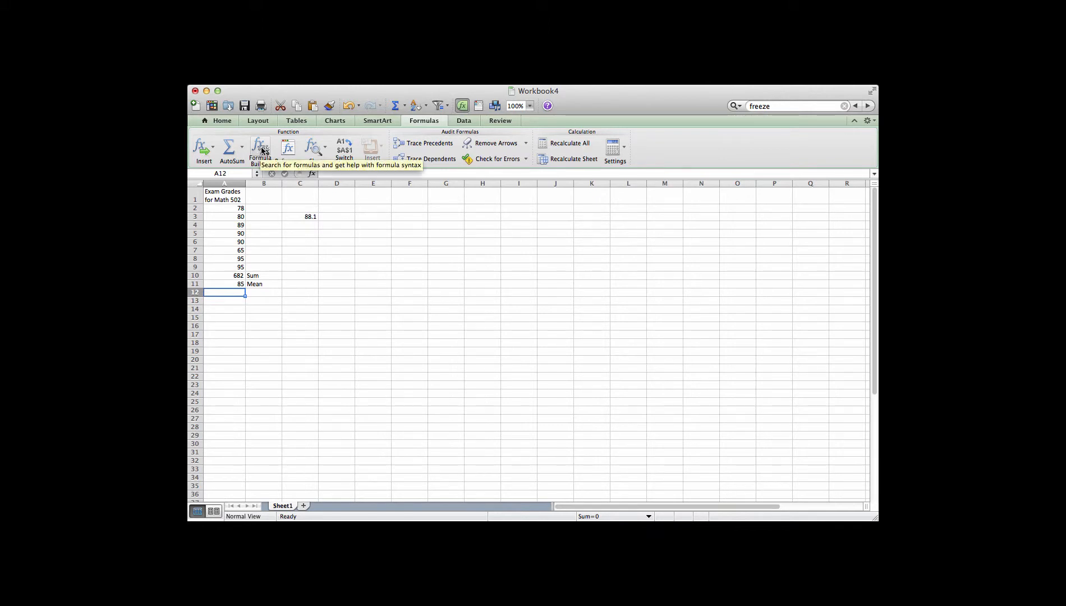
Step: Open the Formula Builder for cell A12 and examine the description of the AVERAGE function in the Statistical category
{"action": "left_click", "coordinate": [262, 149]}
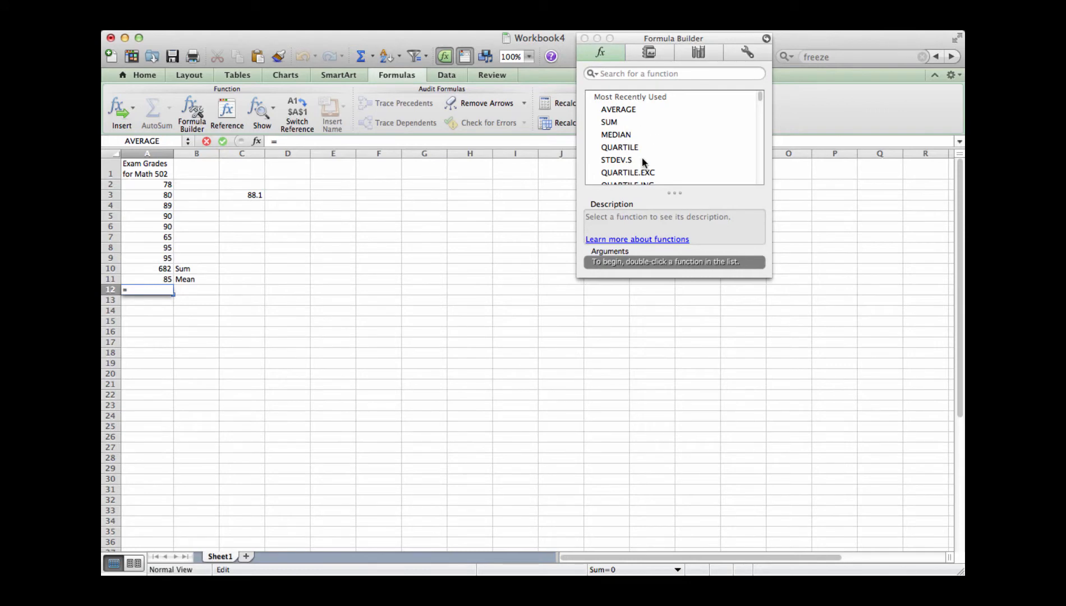
{"action": "scroll", "coordinate": [662, 145], "scroll_direction": "down", "scroll_amount": 10}
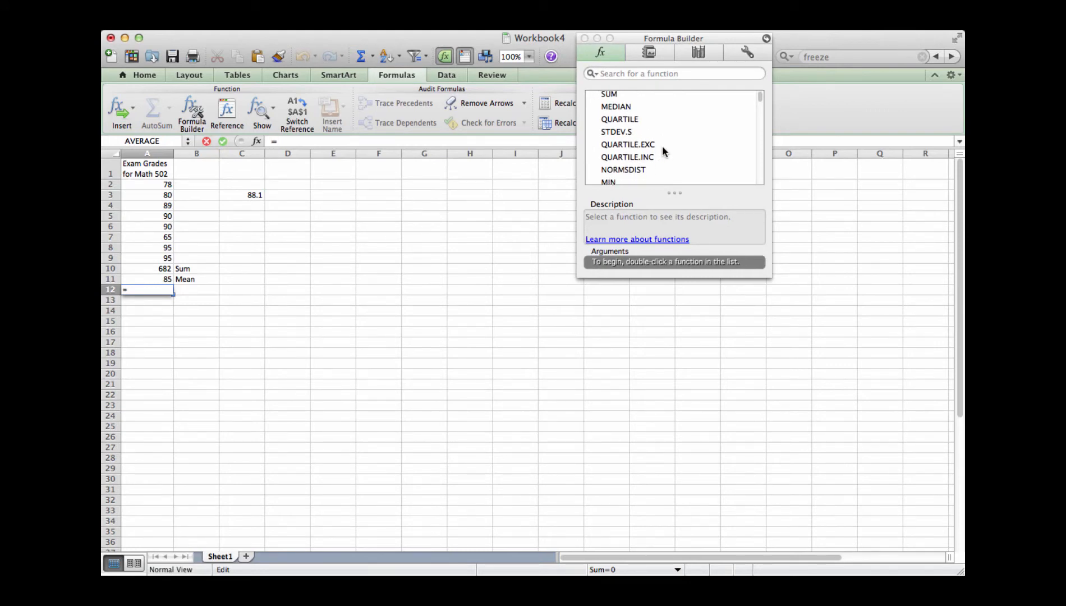
{"action": "scroll", "coordinate": [662, 145], "scroll_direction": "down", "scroll_amount": 15}
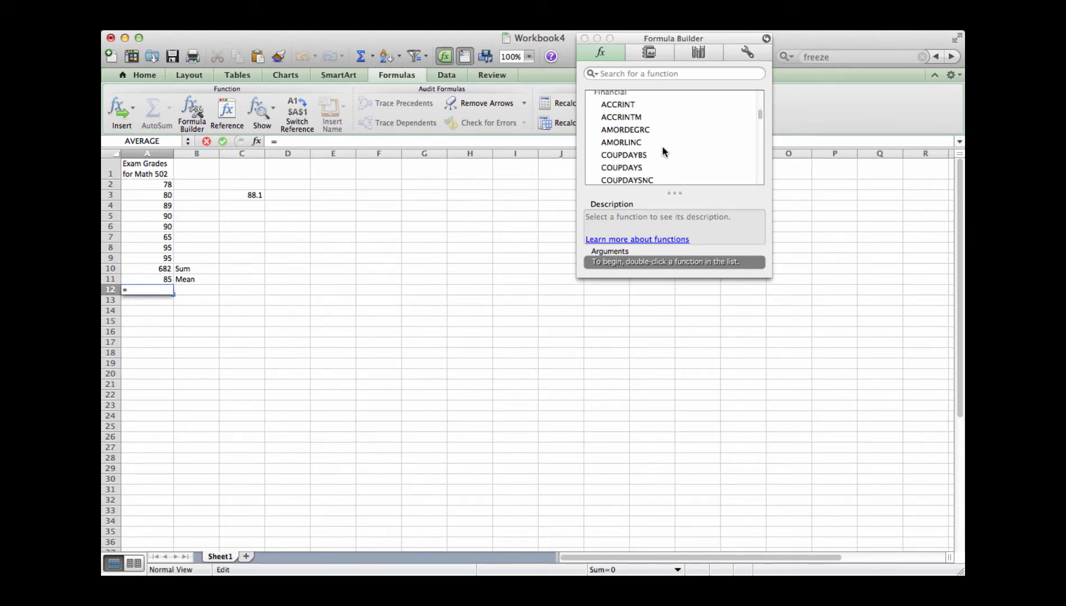
{"action": "scroll", "coordinate": [662, 145], "scroll_direction": "down", "scroll_amount": 20}
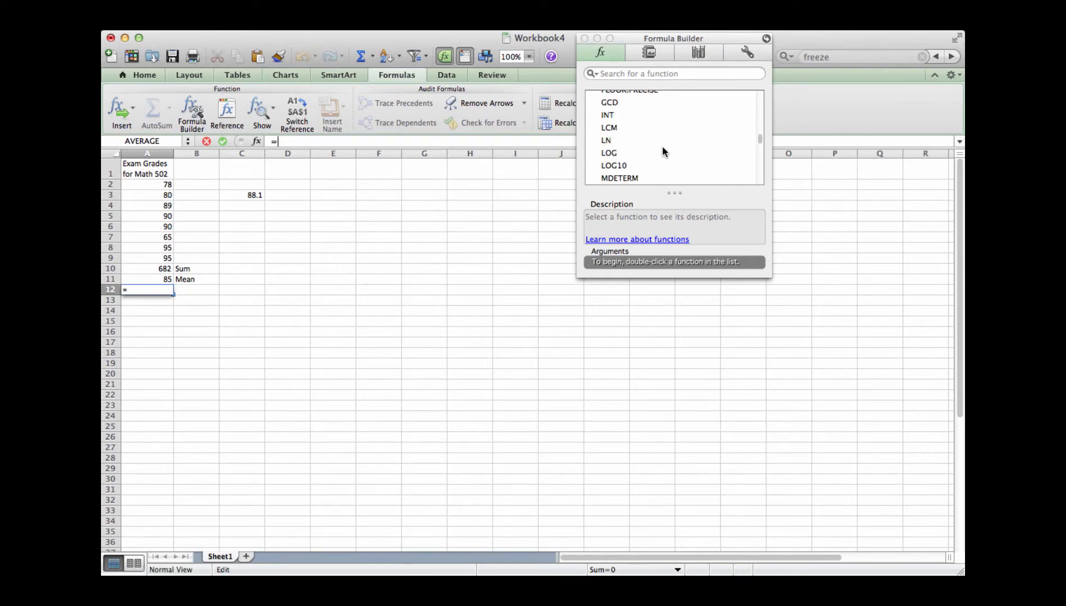
{"action": "scroll", "coordinate": [662, 145], "scroll_direction": "down", "scroll_amount": 15}
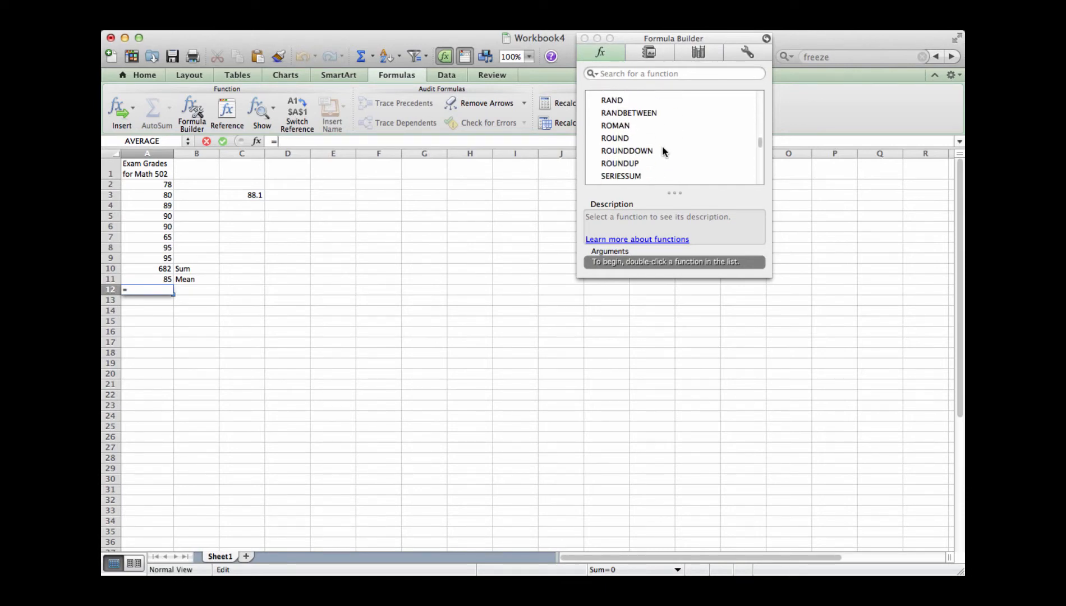
{"action": "scroll", "coordinate": [662, 145], "scroll_direction": "down", "scroll_amount": 5}
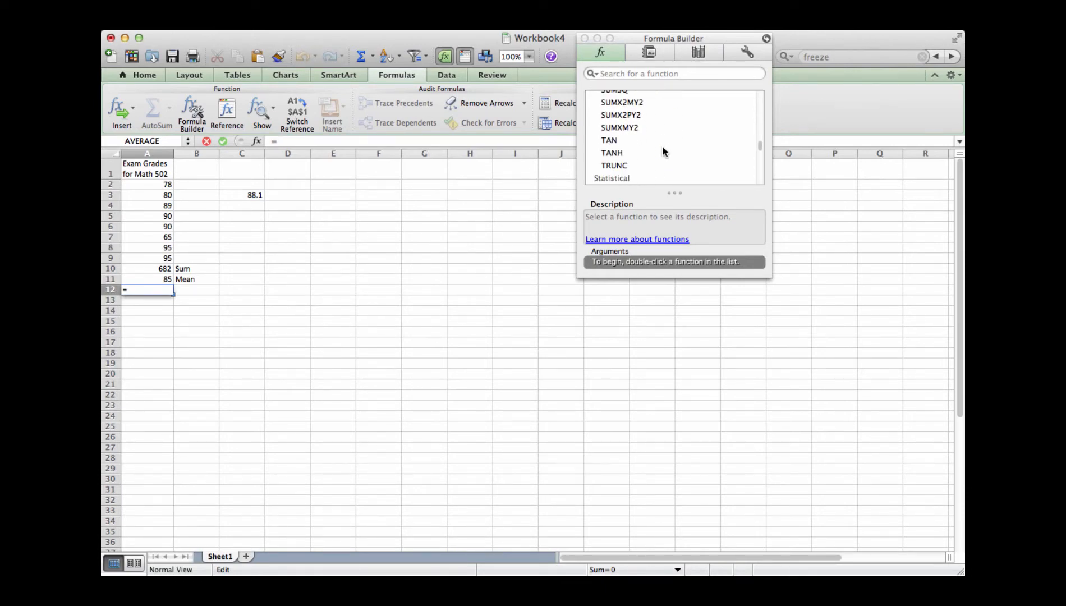
{"action": "scroll", "coordinate": [662, 145], "scroll_direction": "down", "scroll_amount": 1}
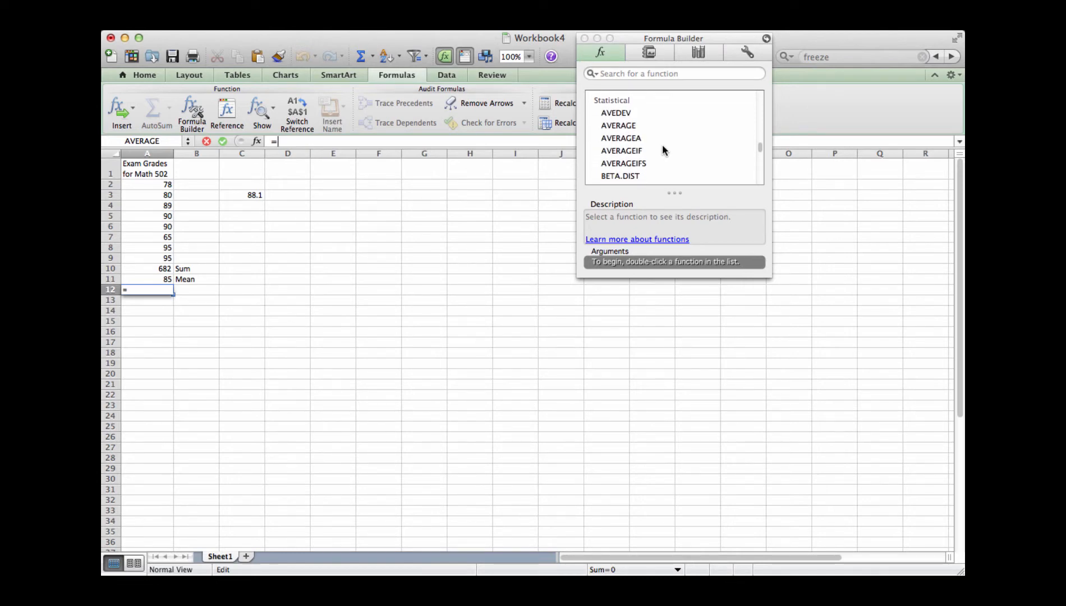
{"action": "left_click", "coordinate": [633, 126]}
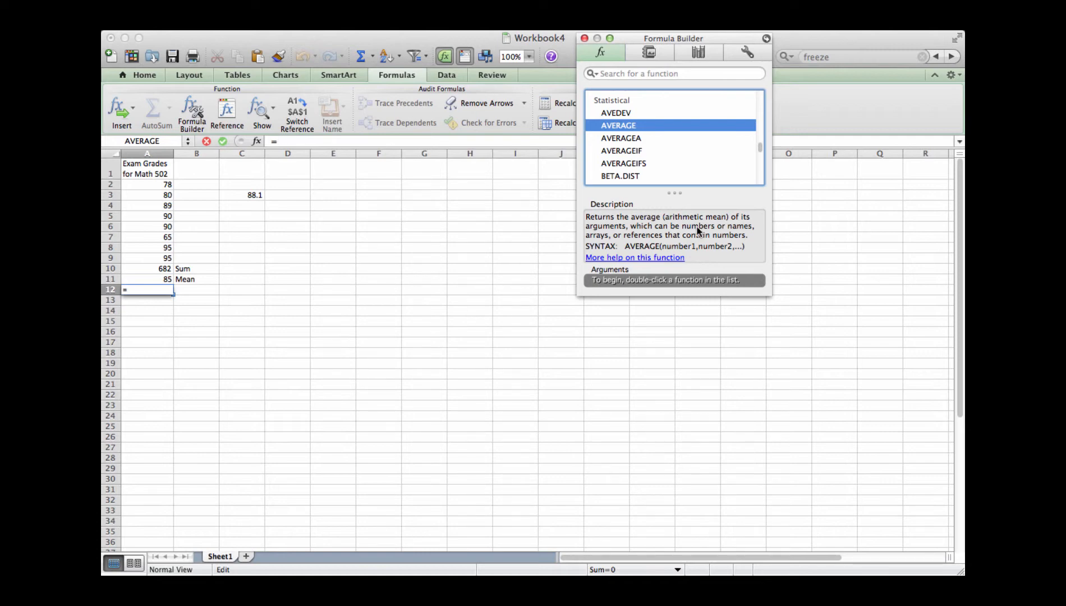
Step: Insert the statistical MEDIAN function into cell A12 with the suggested range A2:A11, and close the Formula Builder
{"action": "scroll", "coordinate": [682, 157], "scroll_direction": "down", "scroll_amount": 1}
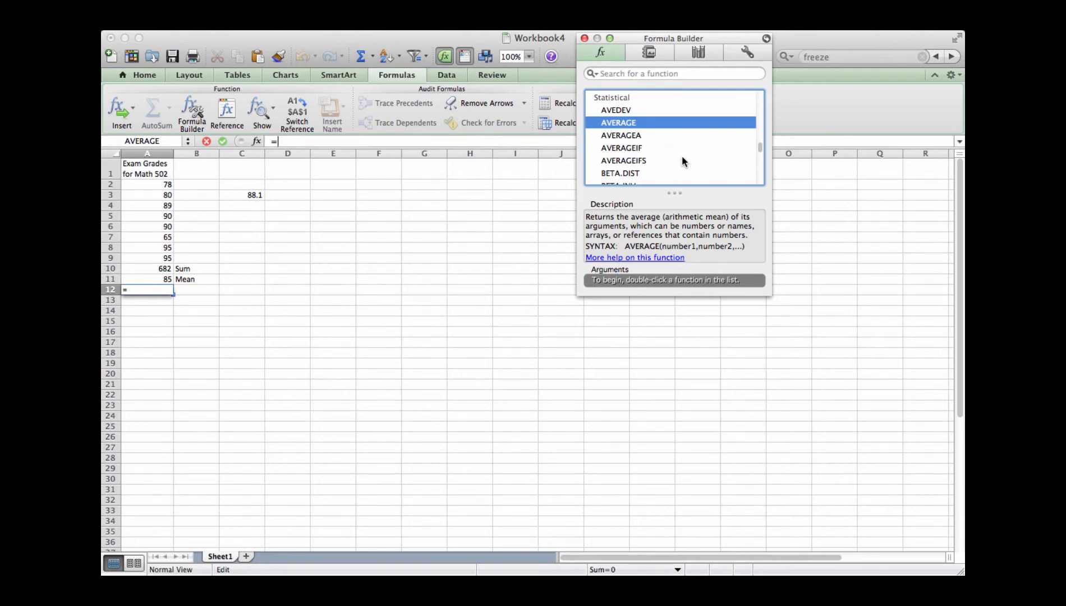
{"action": "scroll", "coordinate": [682, 157], "scroll_direction": "down", "scroll_amount": 3}
{"action": "scroll", "coordinate": [683, 157], "scroll_direction": "down", "scroll_amount": 10}
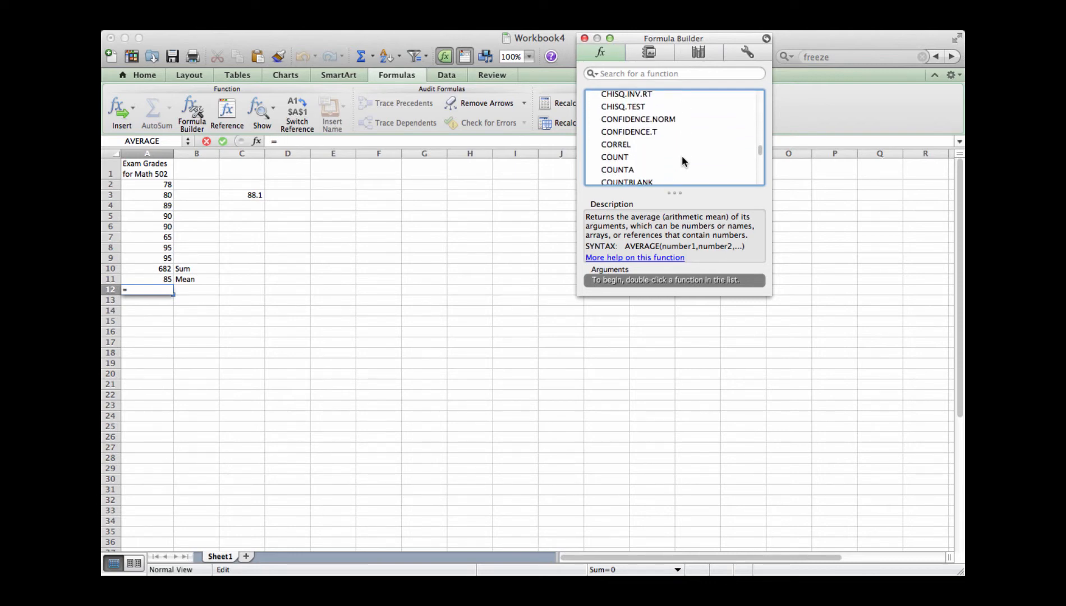
{"action": "scroll", "coordinate": [682, 156], "scroll_direction": "down", "scroll_amount": 8}
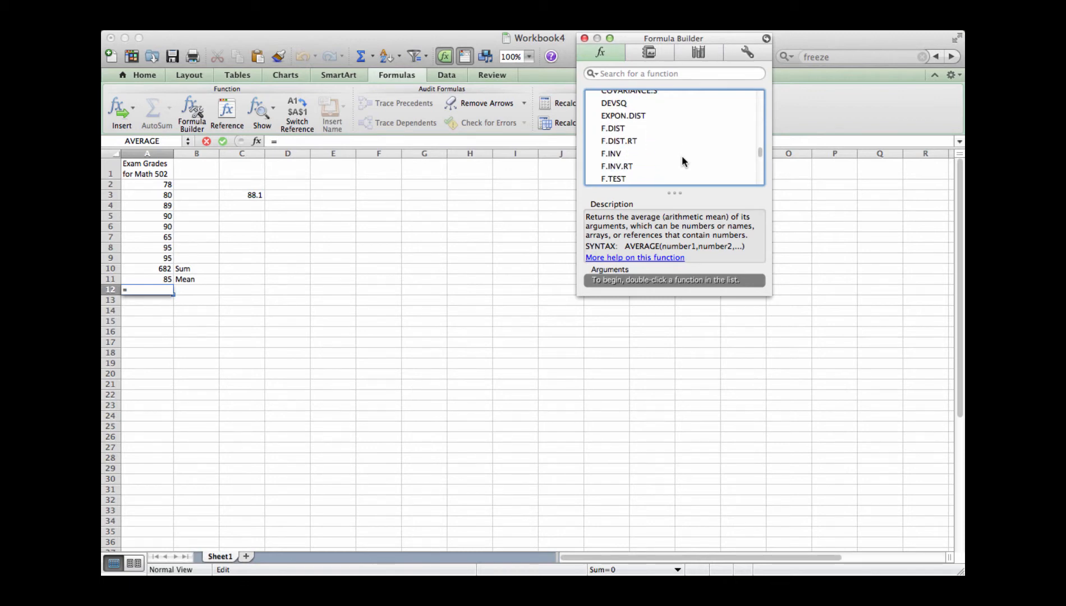
{"action": "scroll", "coordinate": [682, 156], "scroll_direction": "down", "scroll_amount": 9}
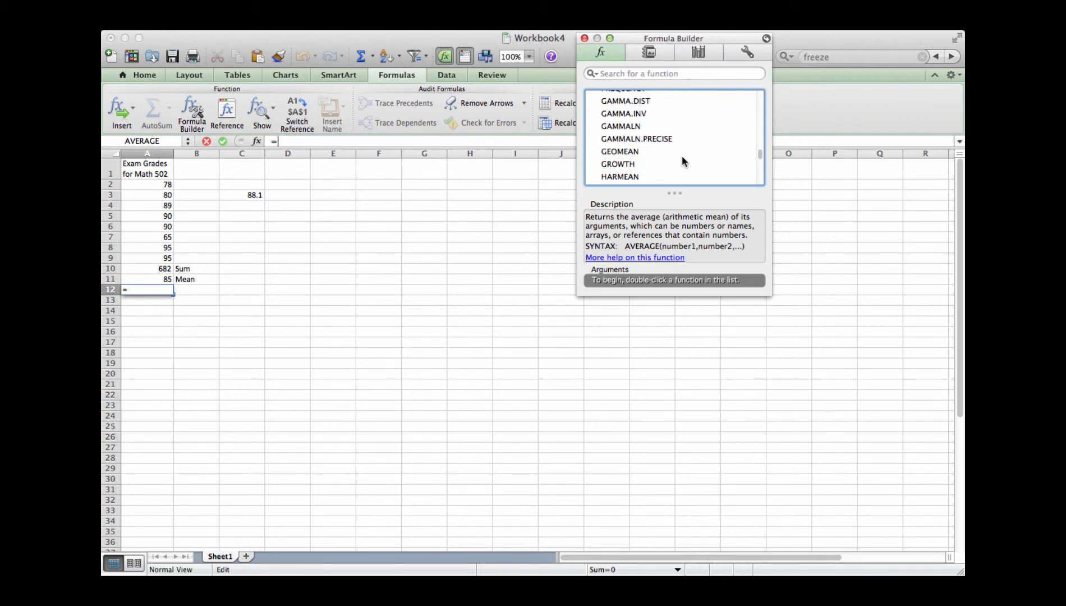
{"action": "scroll", "coordinate": [682, 156], "scroll_direction": "down", "scroll_amount": 4}
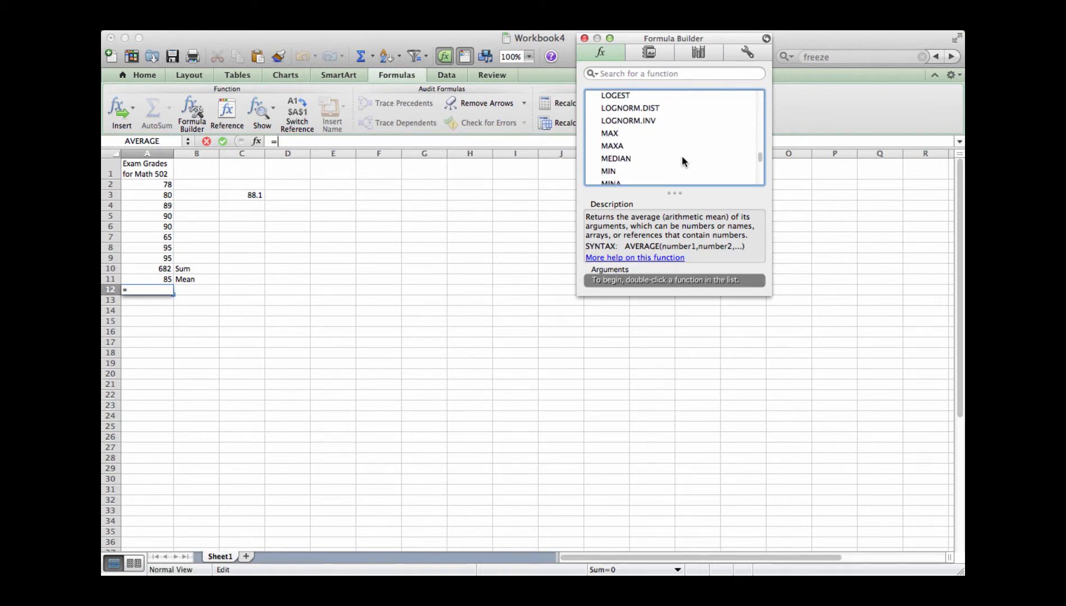
{"action": "left_click", "coordinate": [634, 159]}
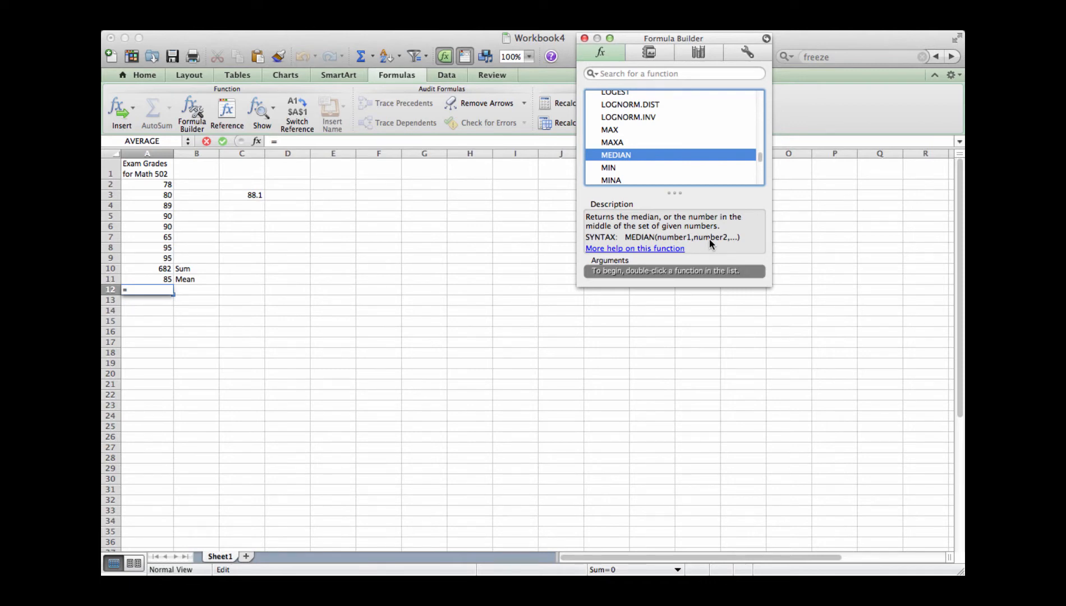
{"action": "double_click", "coordinate": [624, 156]}
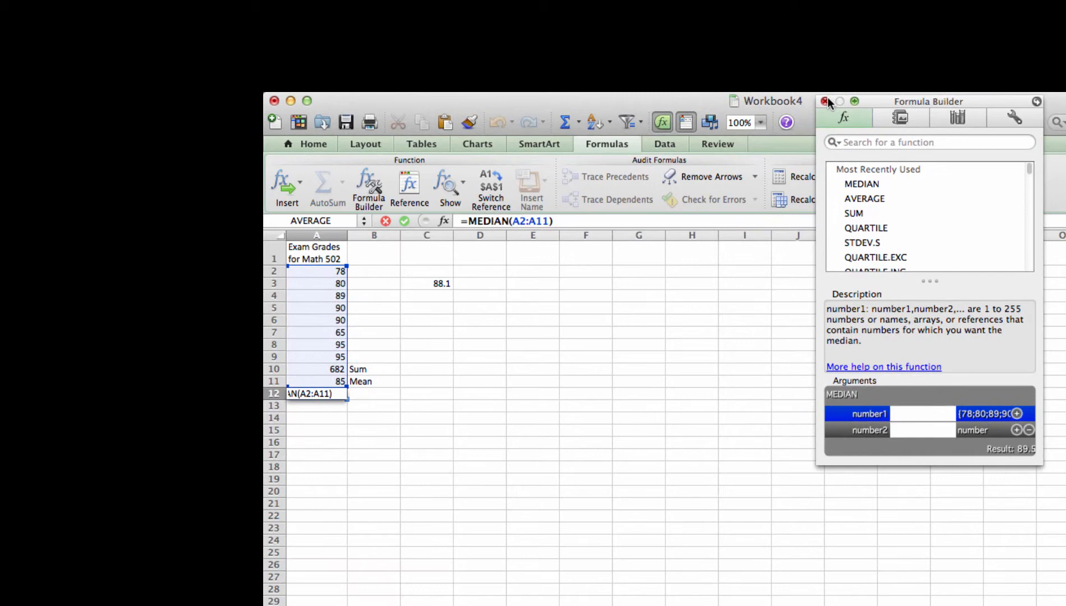
{"action": "left_click", "coordinate": [584, 37]}
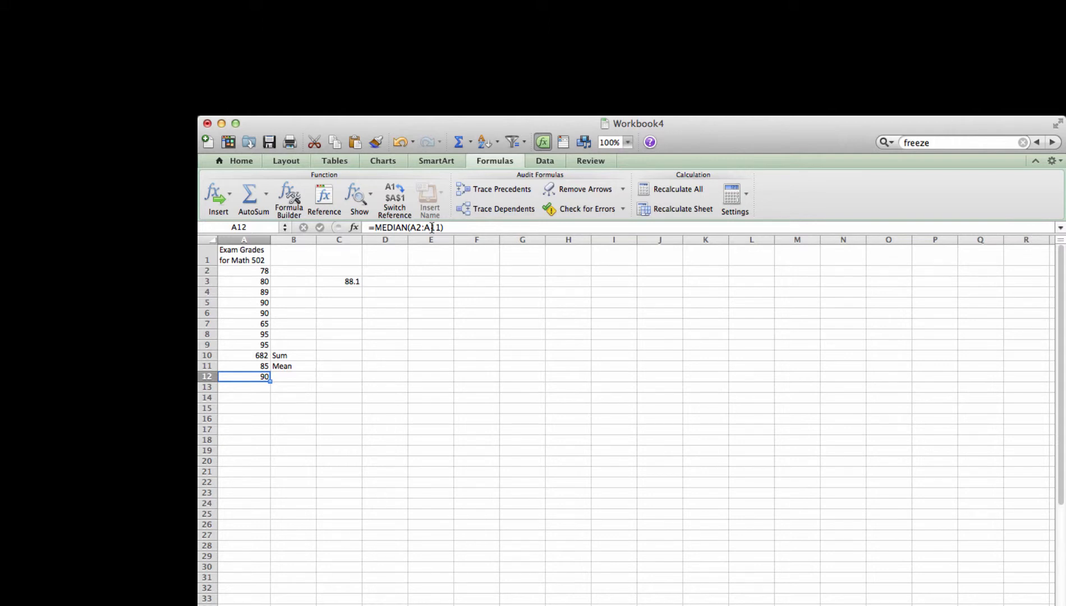
Step: Correct the MEDIAN formula in cell A12 so its range is A2:A9
{"action": "left_click", "coordinate": [441, 228]}
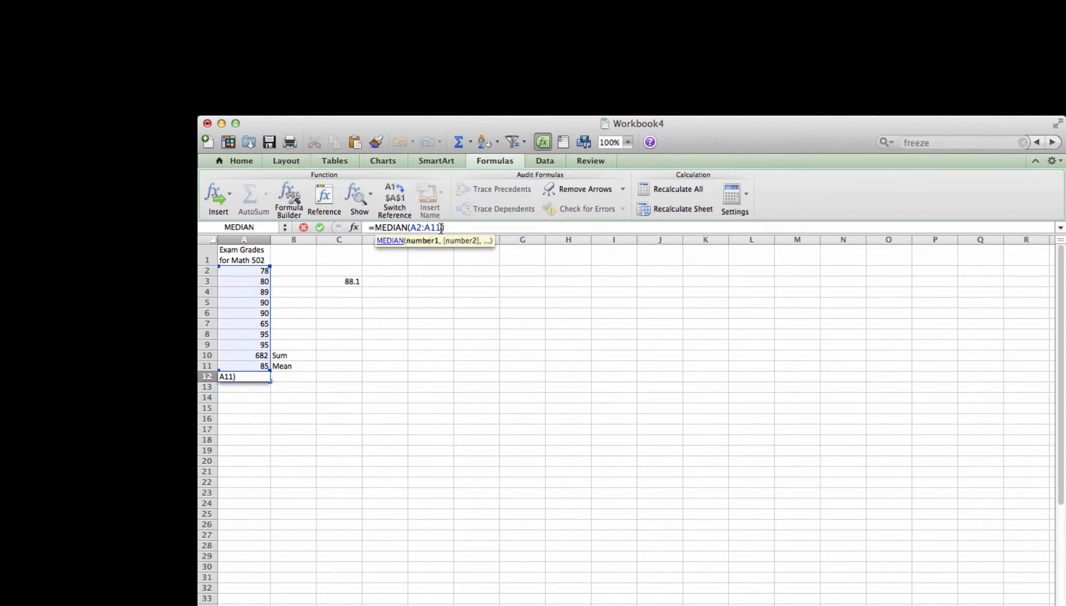
{"action": "key", "text": "BackSpace"}
{"action": "key", "text": "BackSpace"}
{"action": "type", "text": "9"}
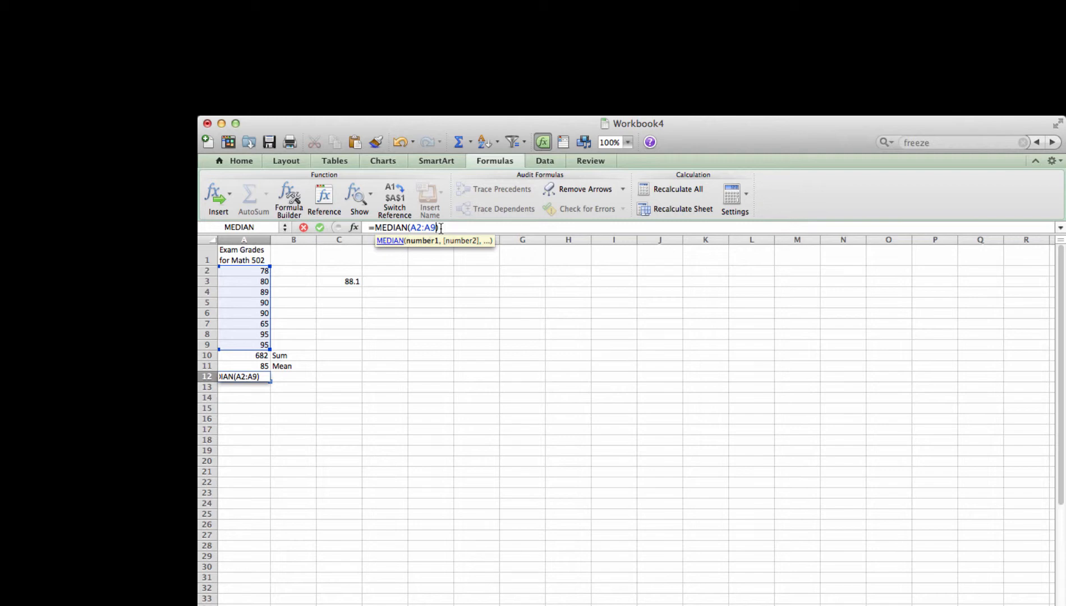
{"action": "key", "text": "Return"}
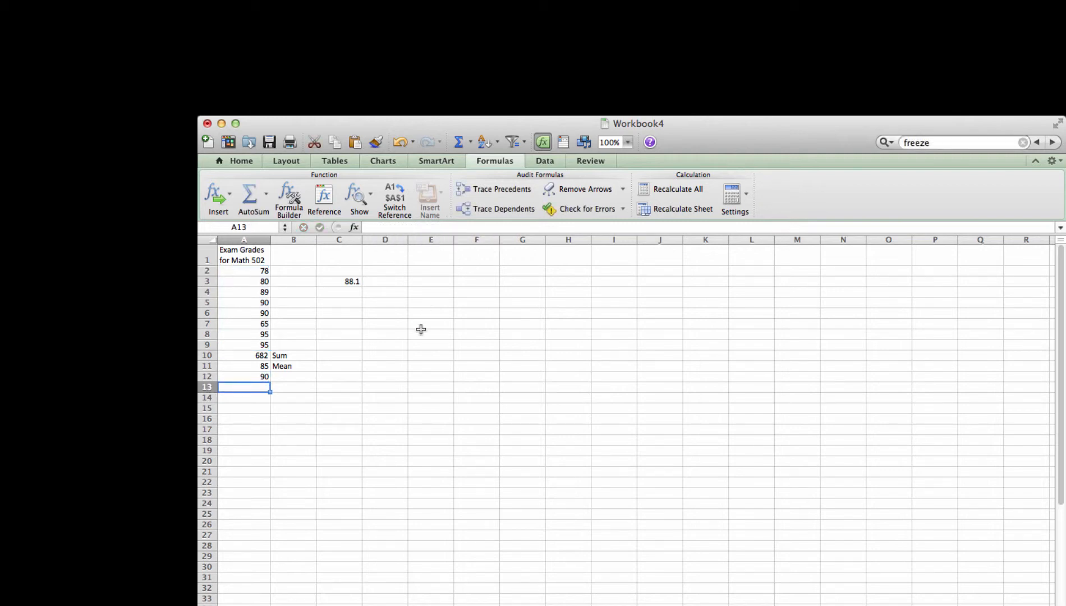
Step: Label the median result by entering Median in cell B12
{"action": "left_click", "coordinate": [296, 372]}
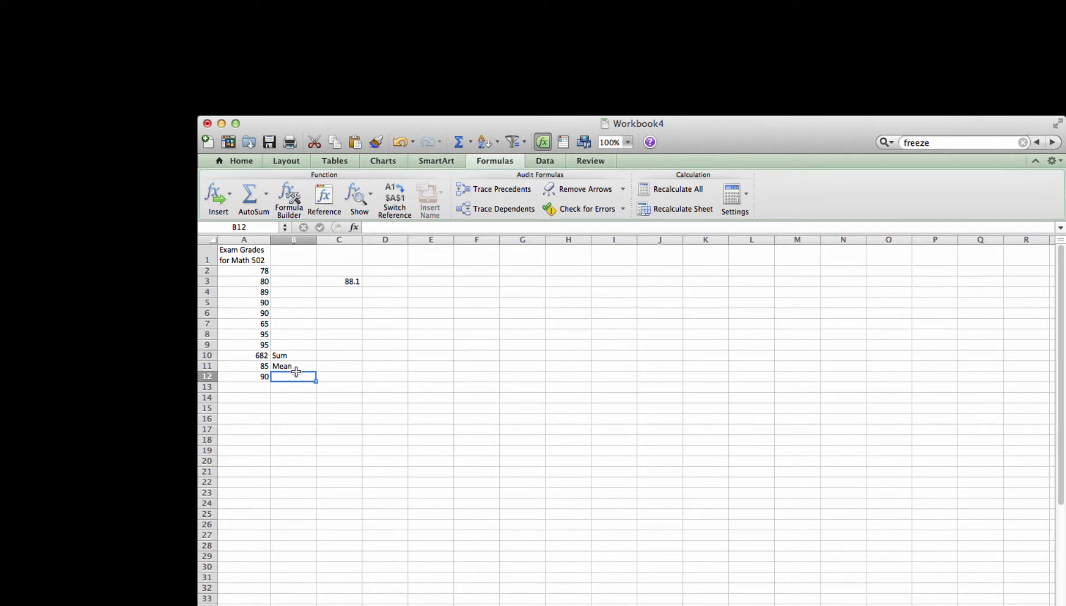
{"action": "type", "text": "Median"}
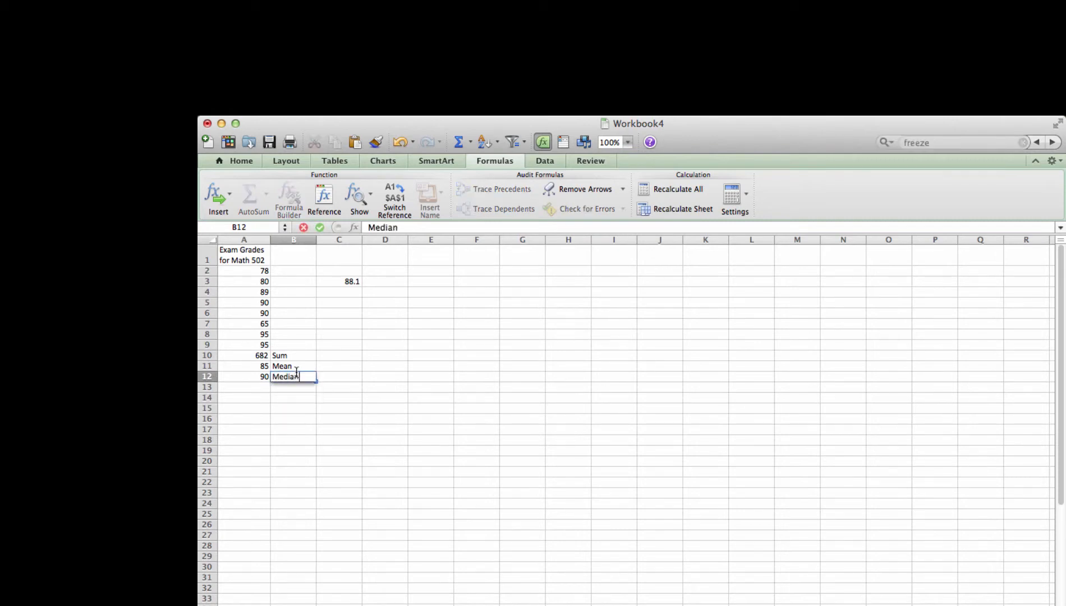
{"action": "key", "text": "Return"}
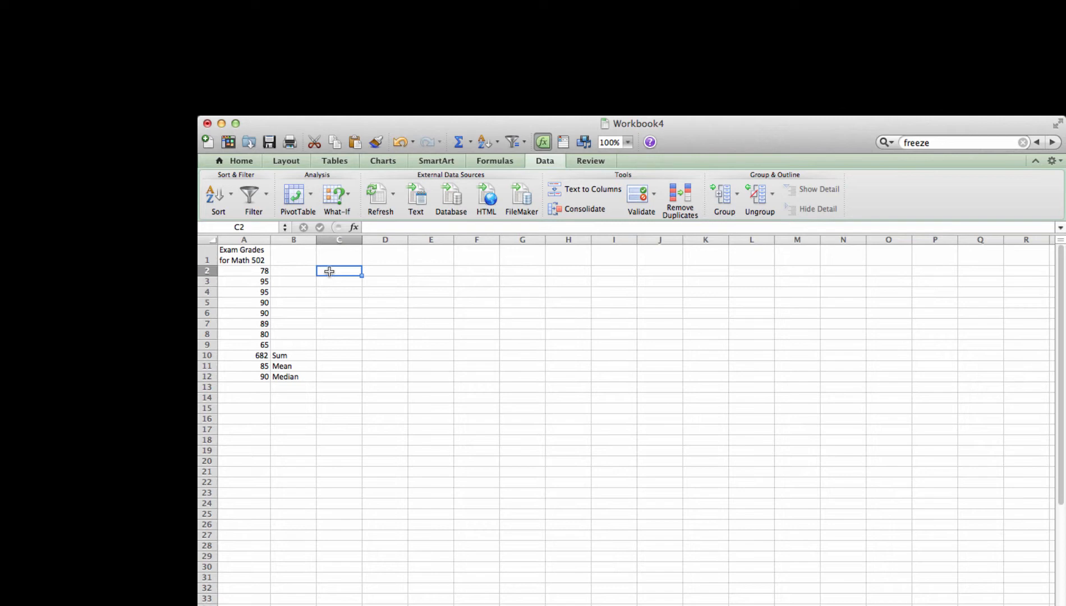
Step: Enter the formula =A2-85 in cell B2 to subtract the mean from the first grade
{"action": "left_click", "coordinate": [294, 272]}
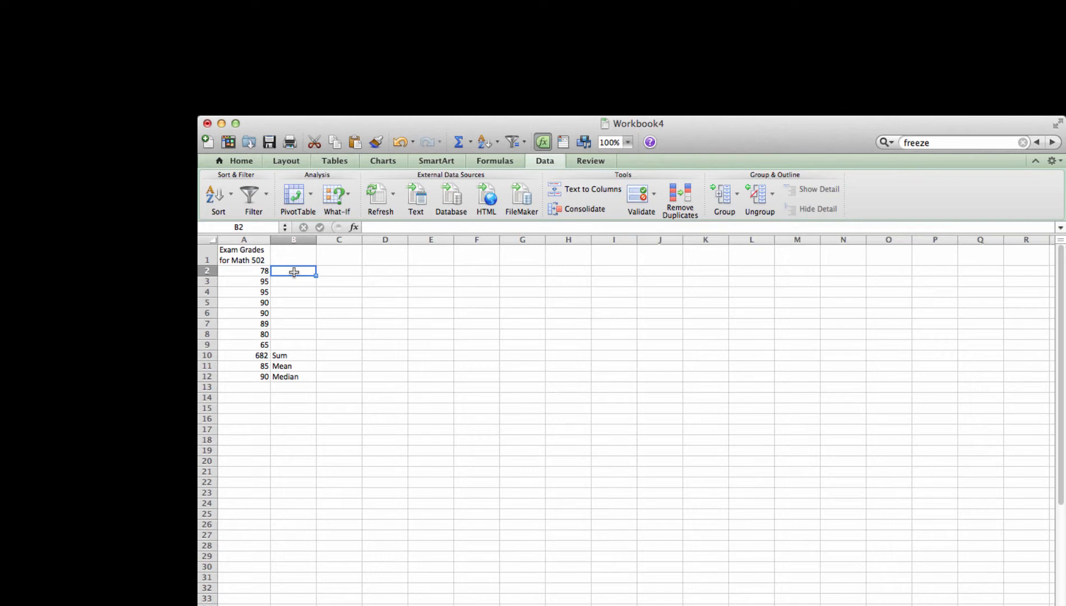
{"action": "left_click", "coordinate": [383, 226]}
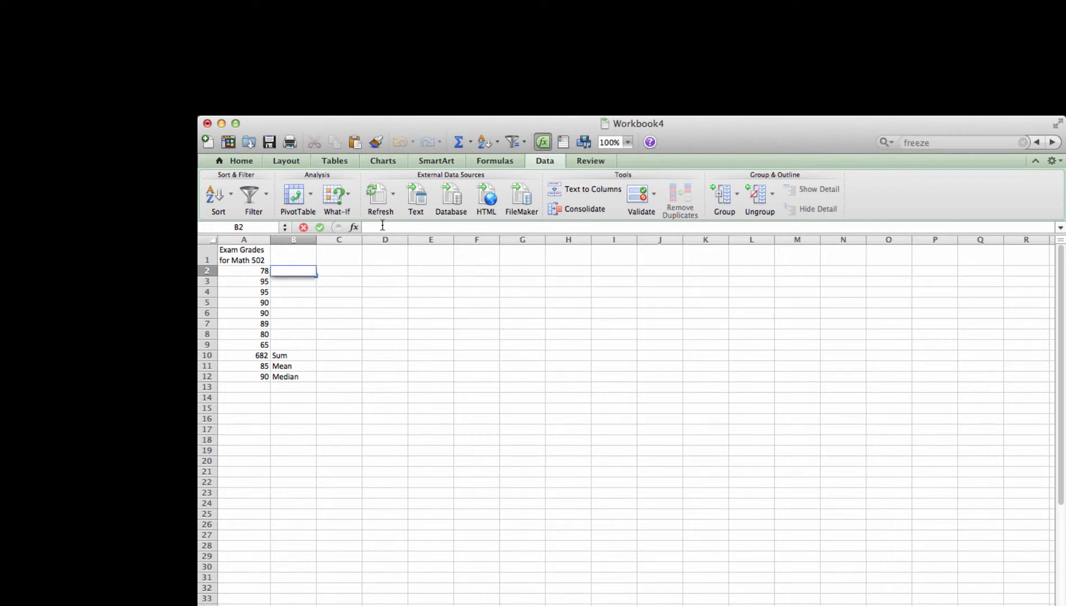
{"action": "type", "text": "="}
{"action": "left_click", "coordinate": [263, 270]}
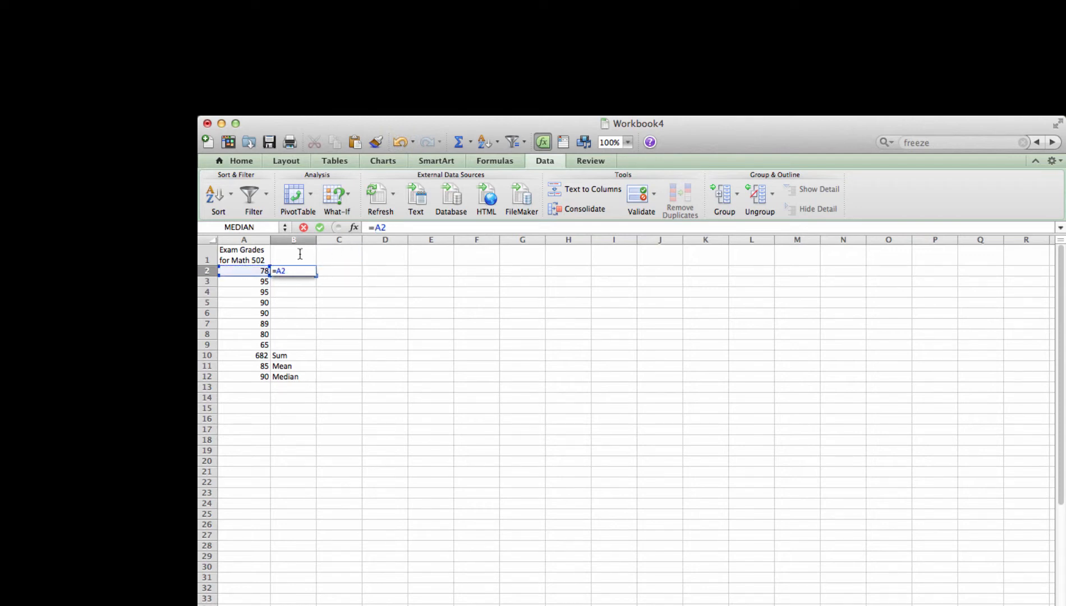
{"action": "type", "text": "-85"}
{"action": "key", "text": "Return"}
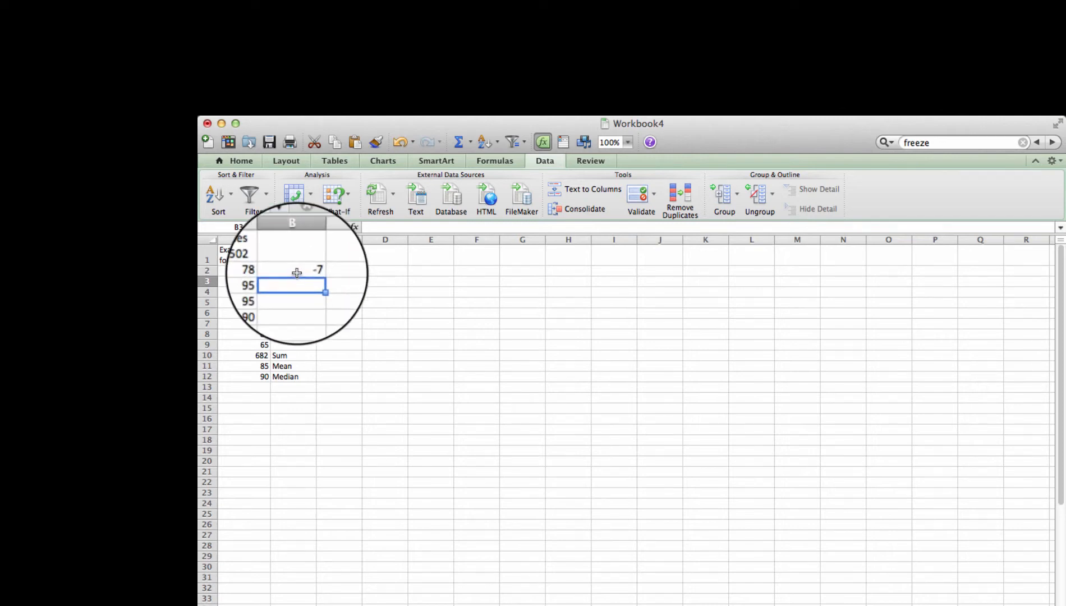
Step: Fill the formula in B2 down through B9 and check the cell references in the formulas of B2 to B5
{"action": "left_click", "coordinate": [297, 271]}
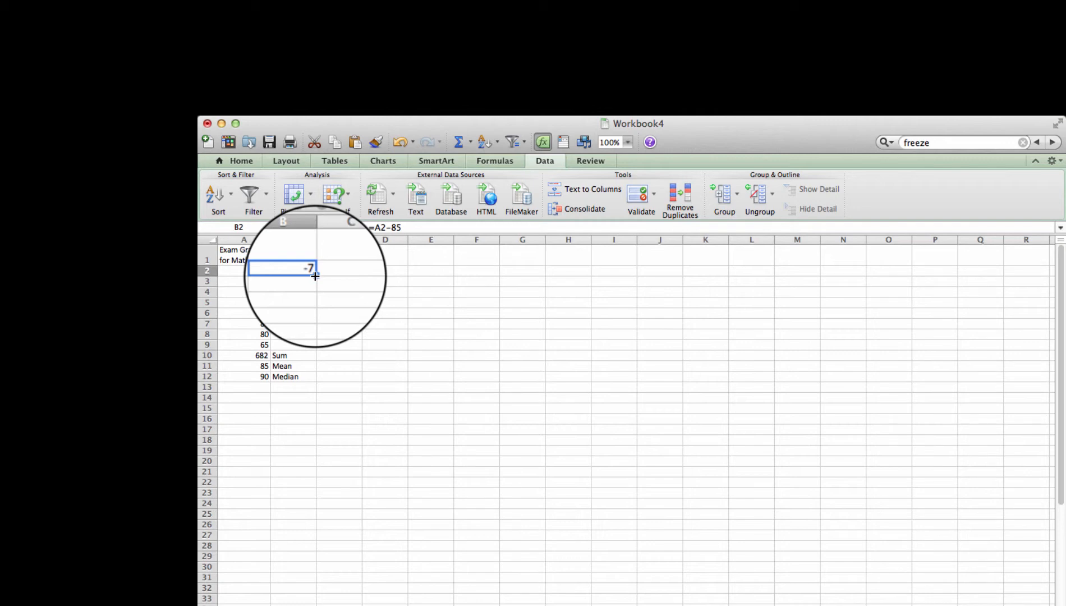
{"action": "left_click_drag", "start_coordinate": [315, 276], "coordinate": [314, 347]}
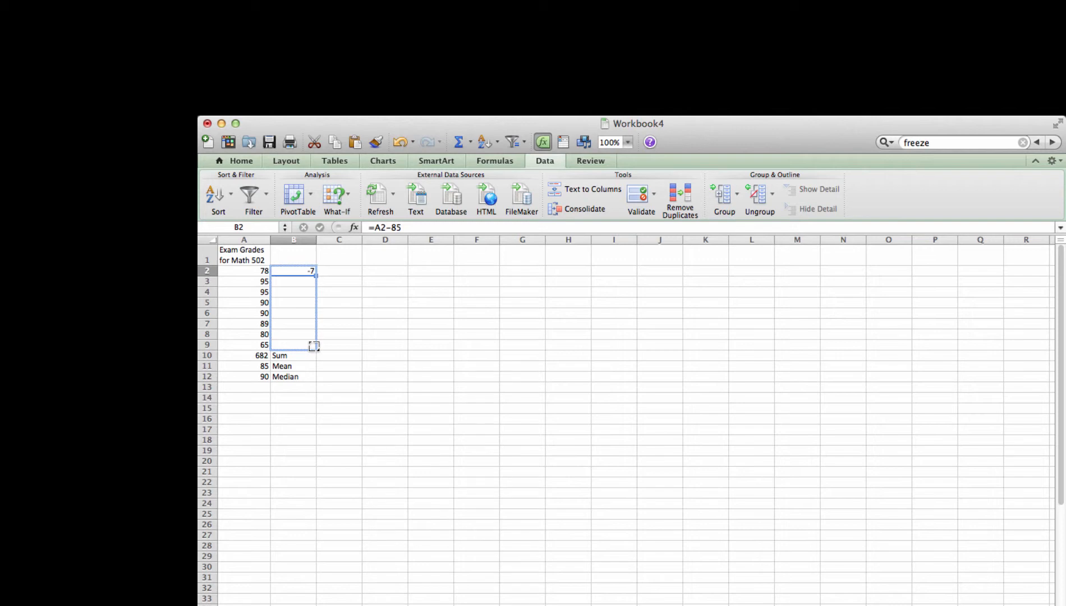
{"action": "left_click_drag", "start_coordinate": [313, 345], "coordinate": [313, 346]}
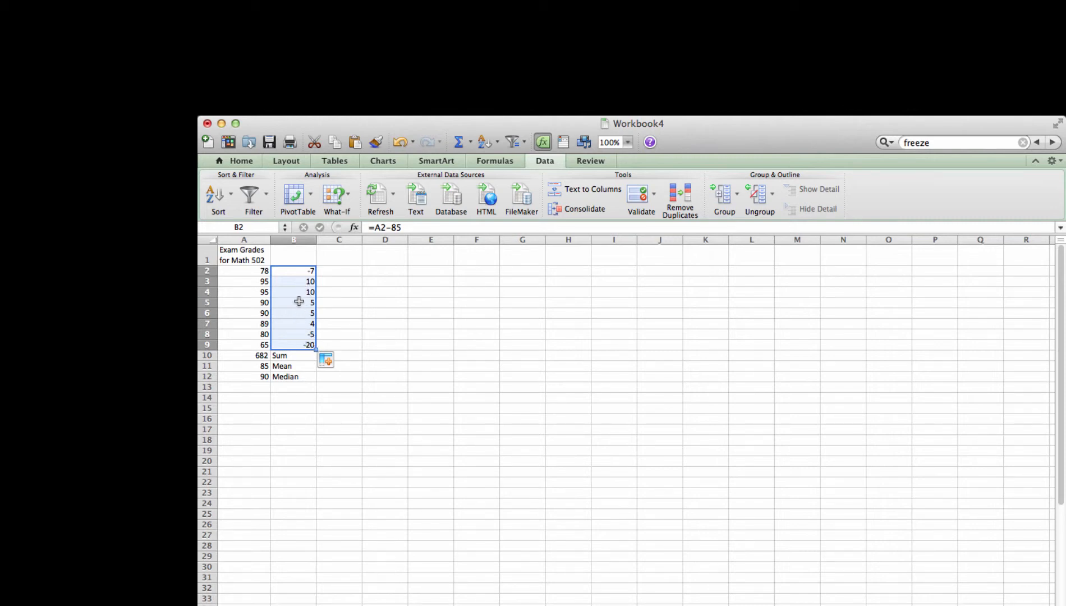
{"action": "left_click", "coordinate": [299, 281]}
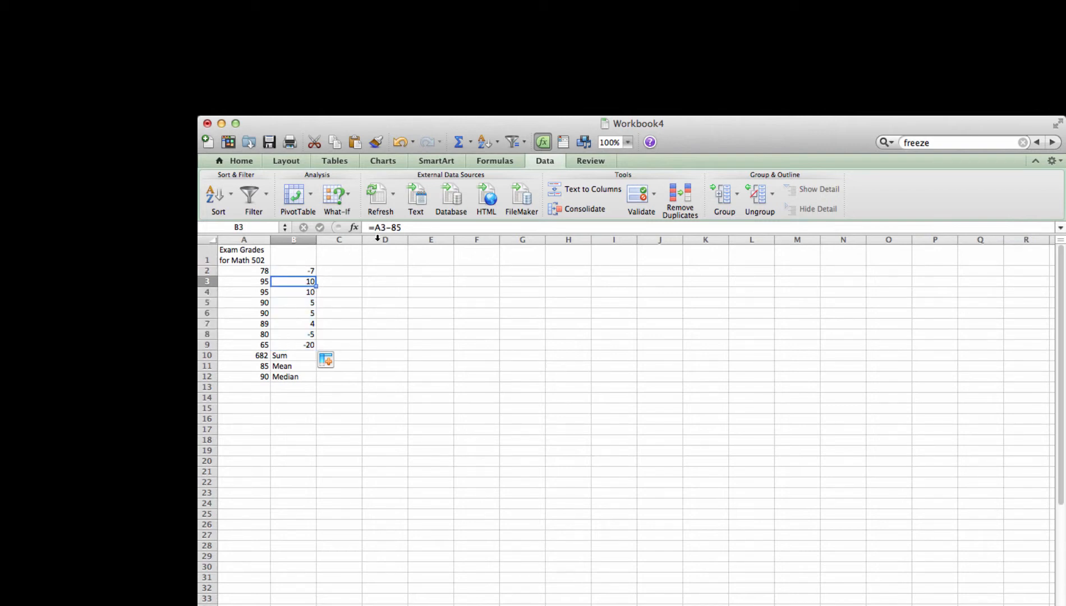
{"action": "left_click", "coordinate": [294, 269]}
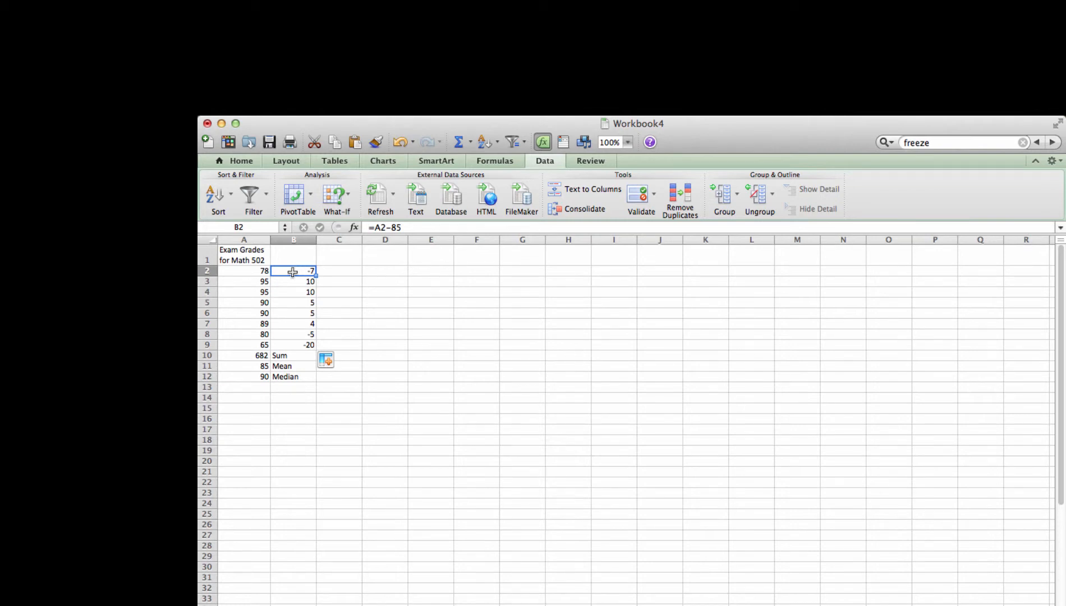
{"action": "left_click", "coordinate": [292, 283]}
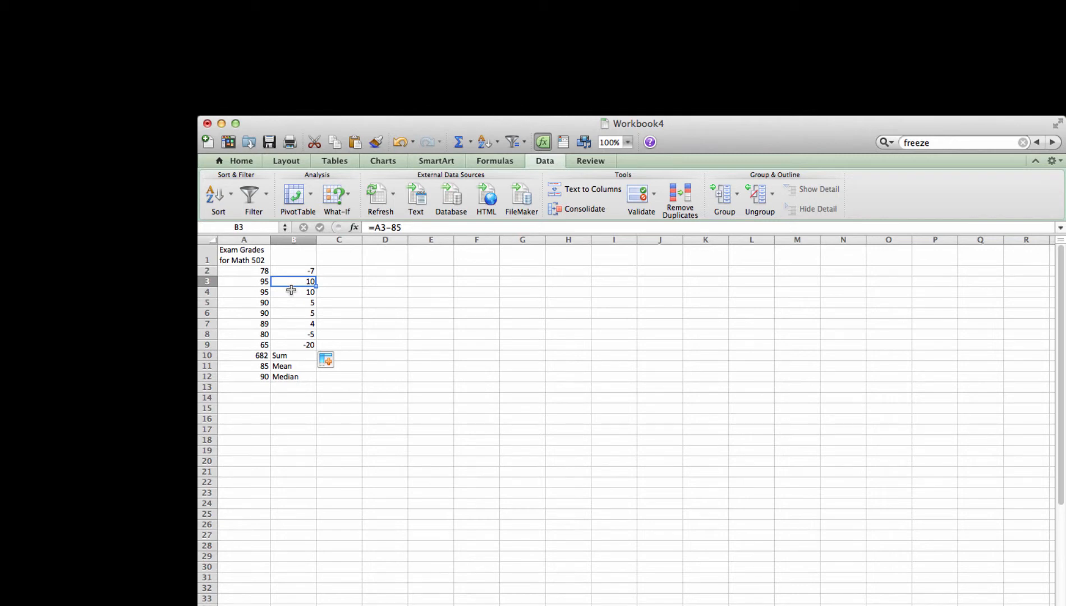
{"action": "left_click", "coordinate": [291, 290]}
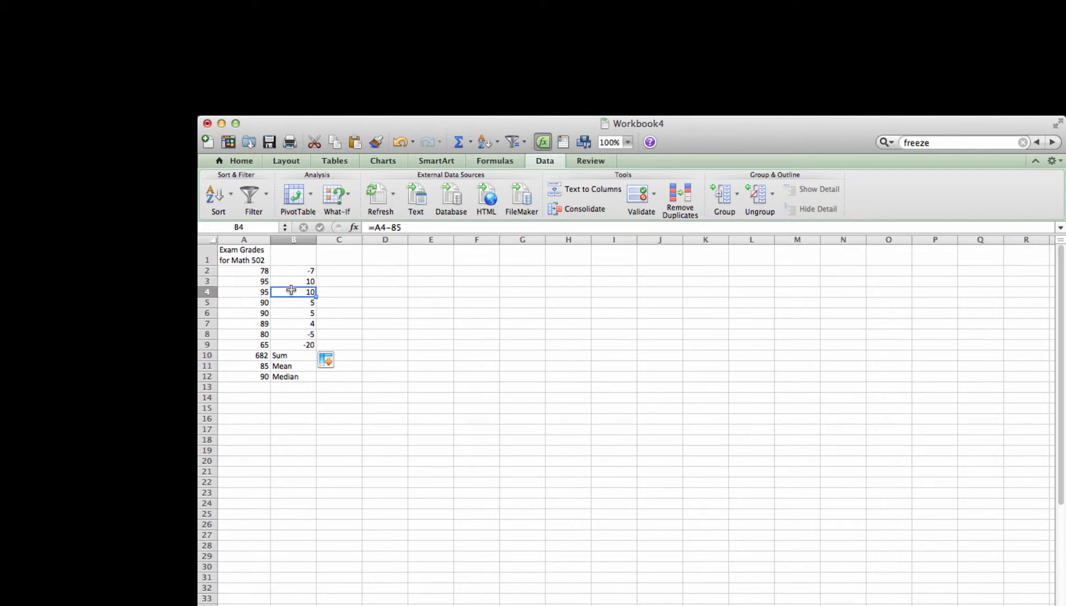
{"action": "left_click", "coordinate": [288, 304]}
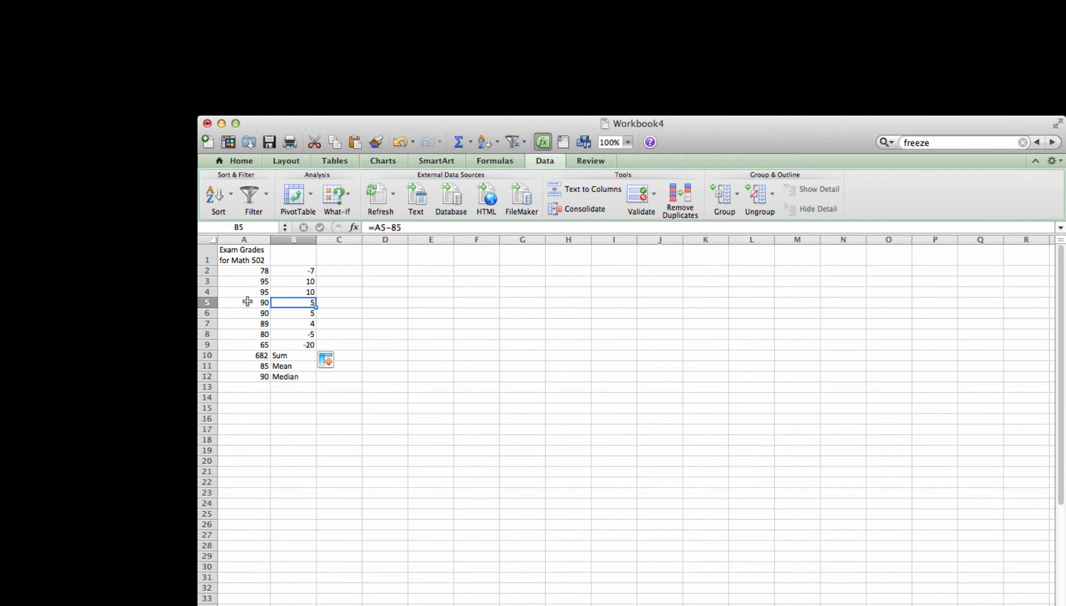
Step: Copy the grades in A2:A5 and paste them into column D starting at cell D2
{"action": "left_click", "coordinate": [244, 271]}
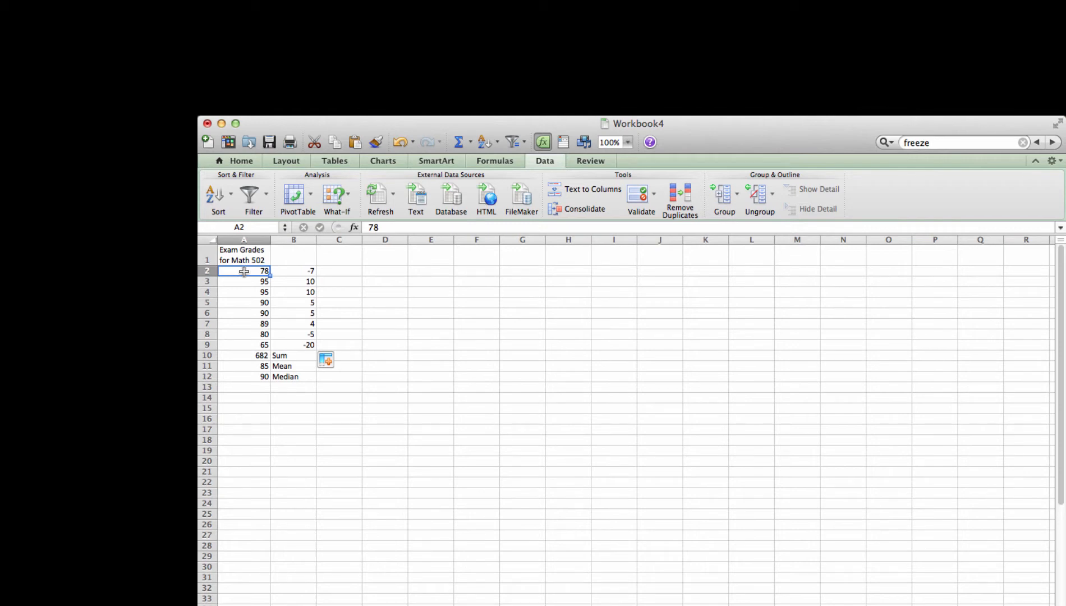
{"action": "left_click_drag", "start_coordinate": [244, 271], "coordinate": [242, 300]}
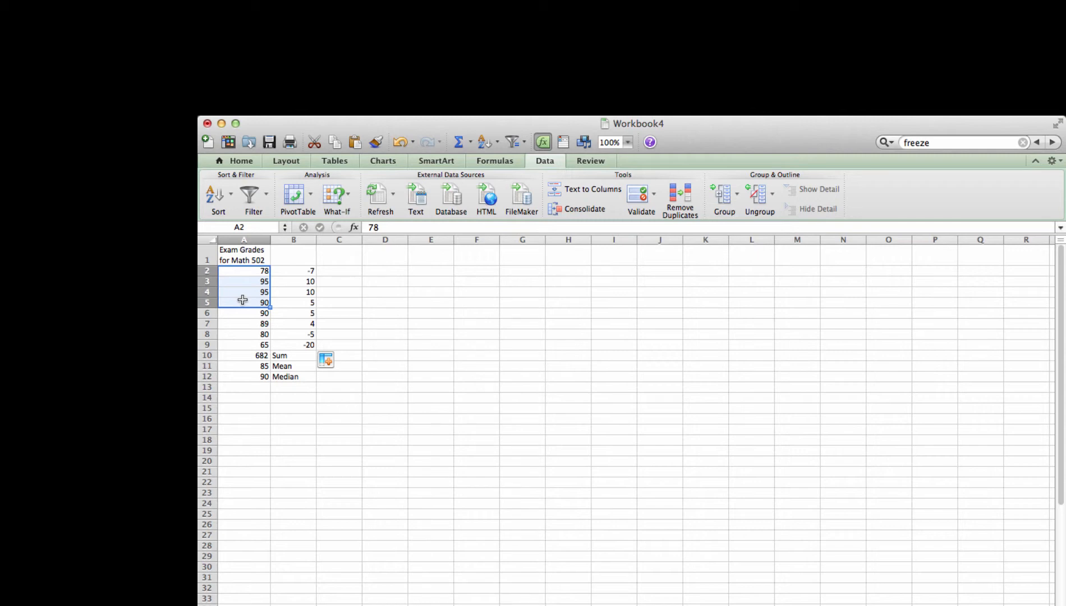
{"action": "key", "text": "super+c"}
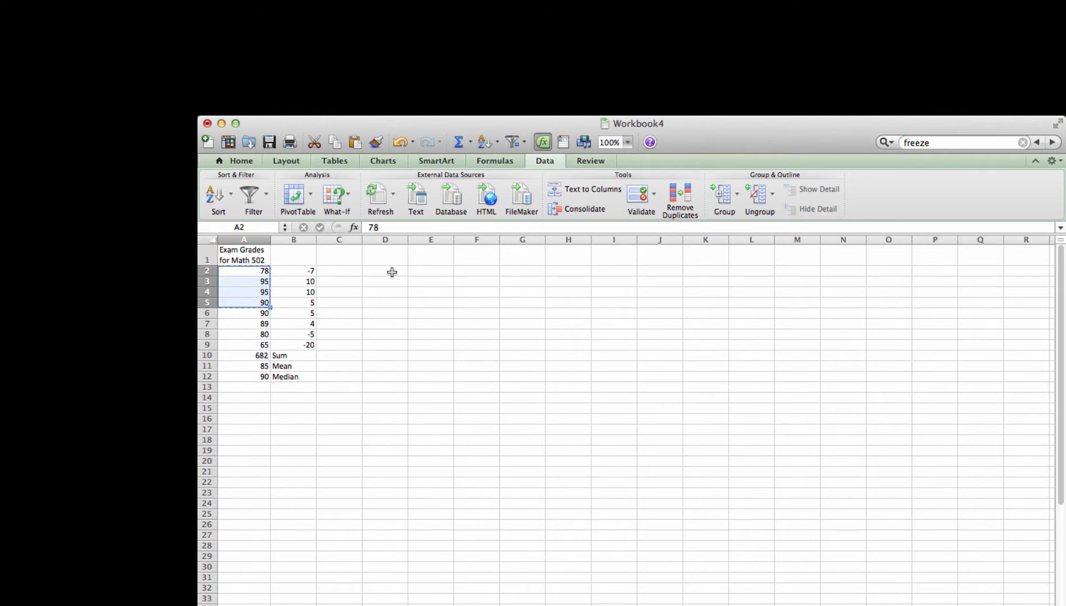
{"action": "left_click", "coordinate": [391, 272]}
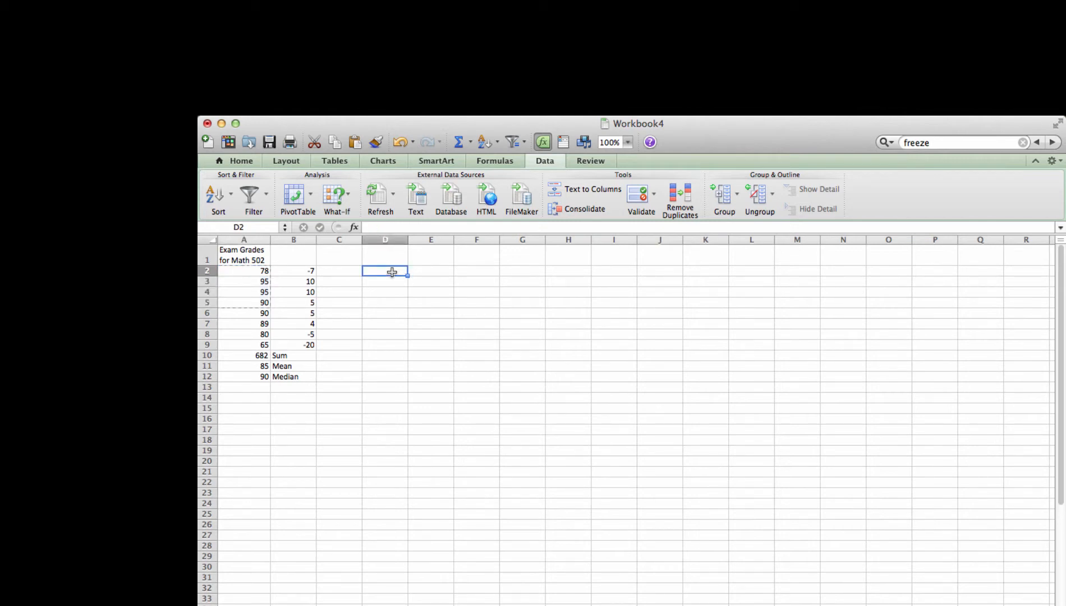
{"action": "key", "text": "super+v"}
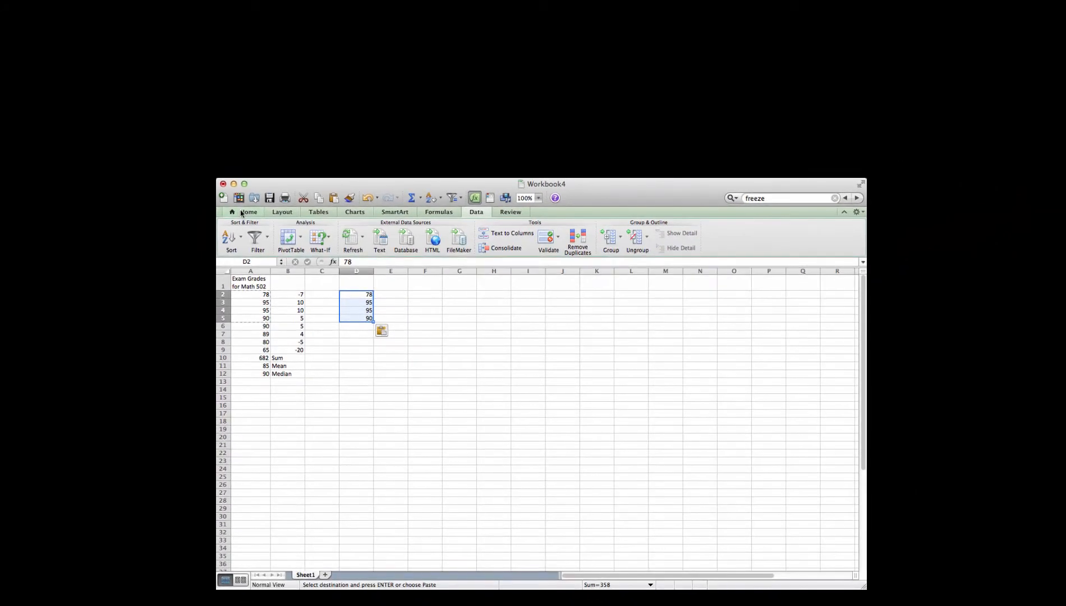
Step: Try inserting a single cell at A10 with the Shift cells down option, and undo the insertion
{"action": "left_click", "coordinate": [235, 160]}
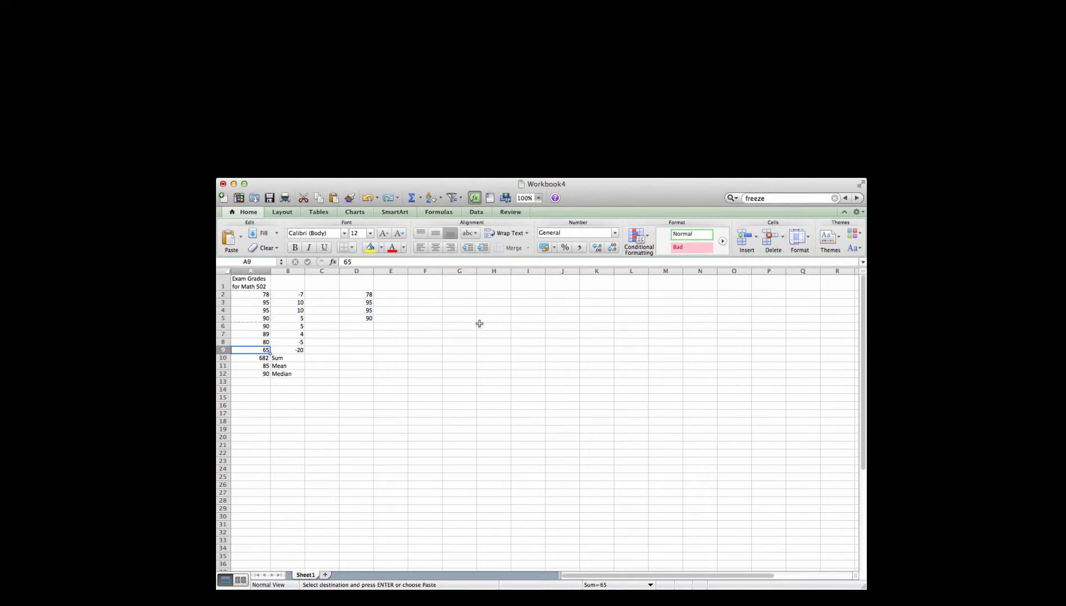
{"action": "left_click", "coordinate": [255, 357]}
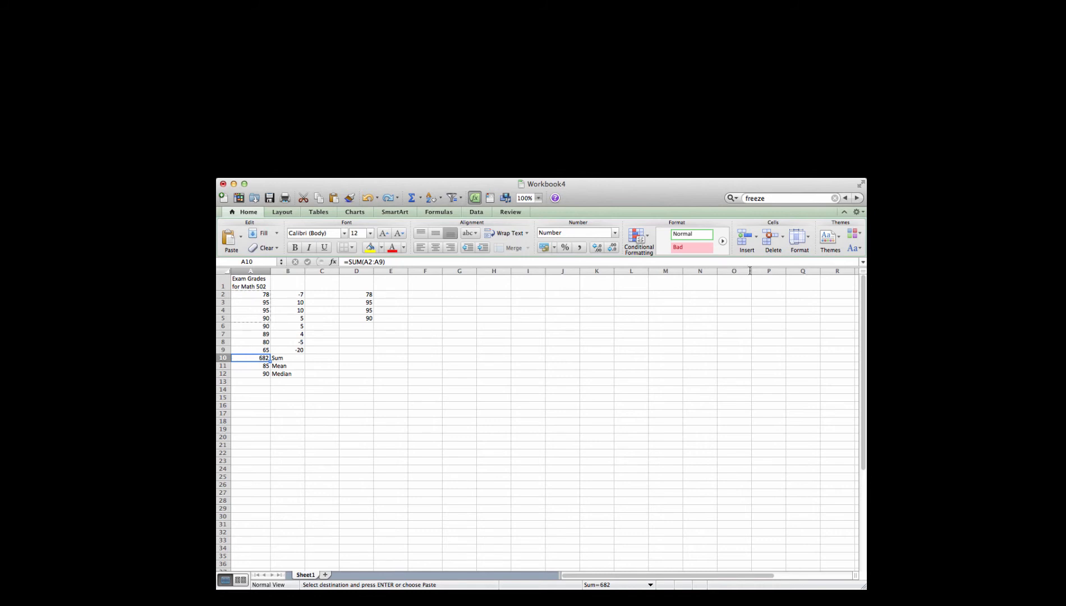
{"action": "left_click", "coordinate": [757, 238]}
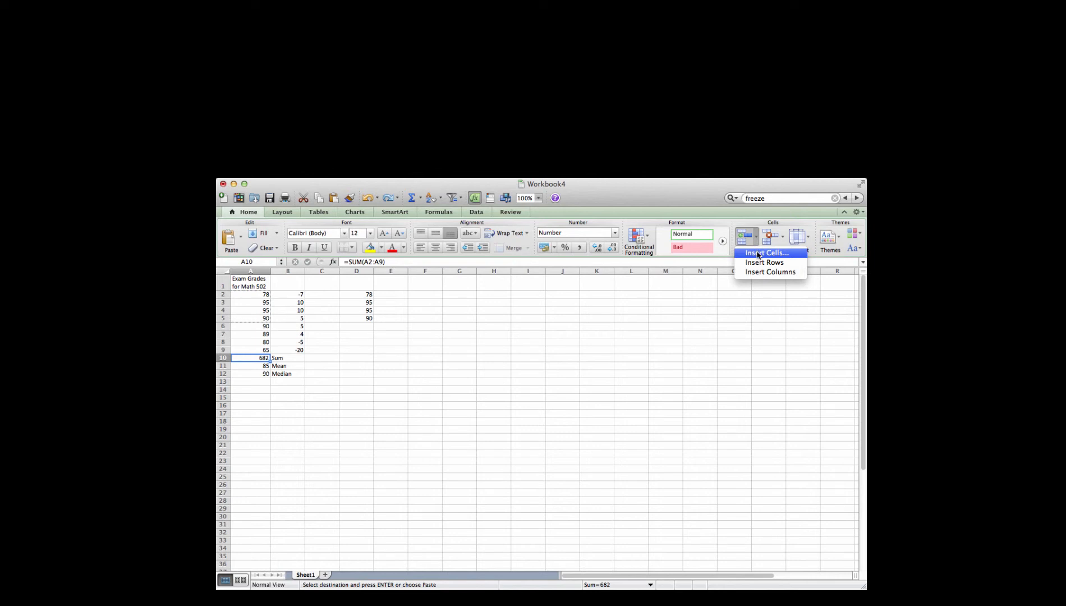
{"action": "left_click", "coordinate": [758, 253]}
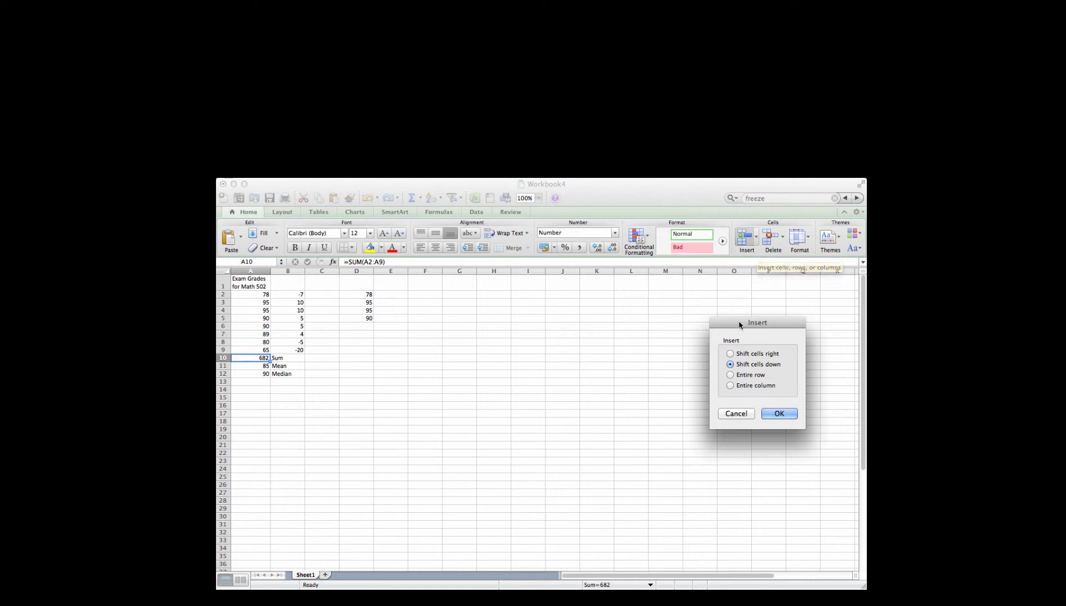
{"action": "left_click", "coordinate": [777, 414]}
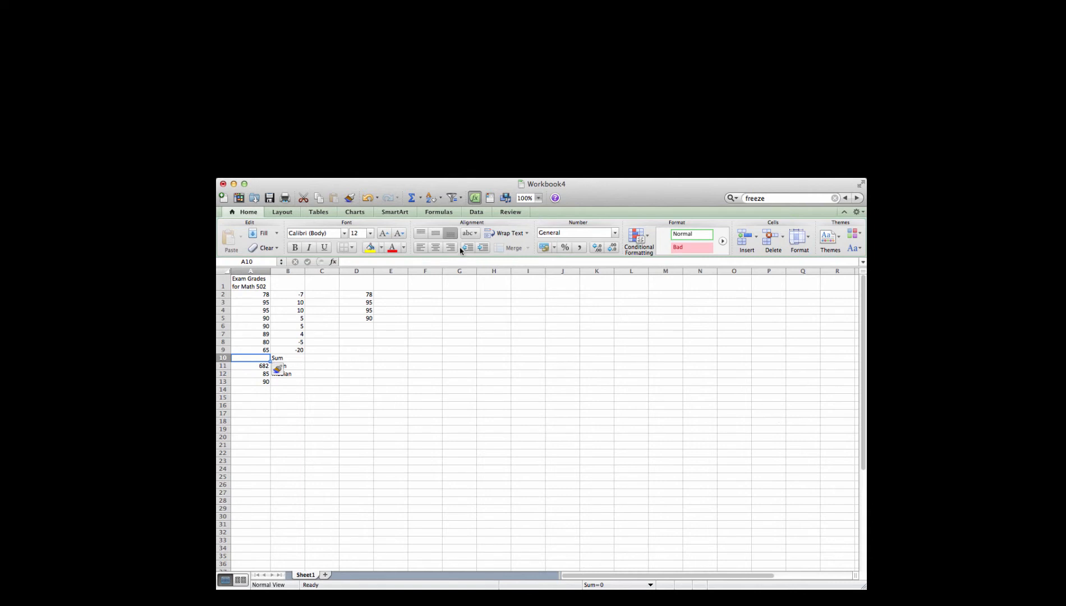
{"action": "left_click", "coordinate": [368, 199]}
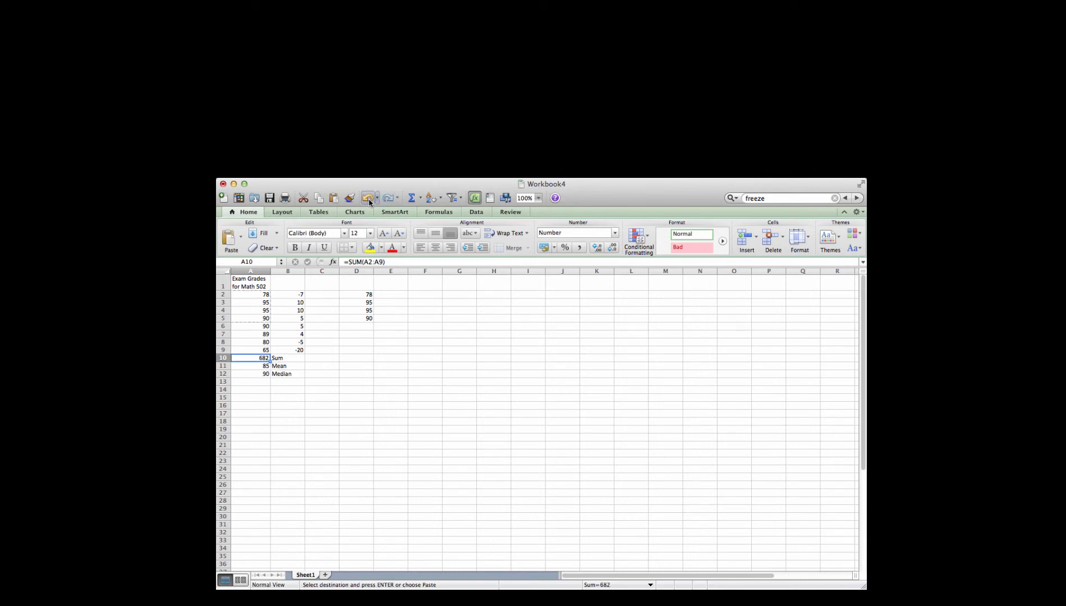
Step: Insert an entire blank row above row 10, which holds the sum
{"action": "left_click", "coordinate": [219, 357]}
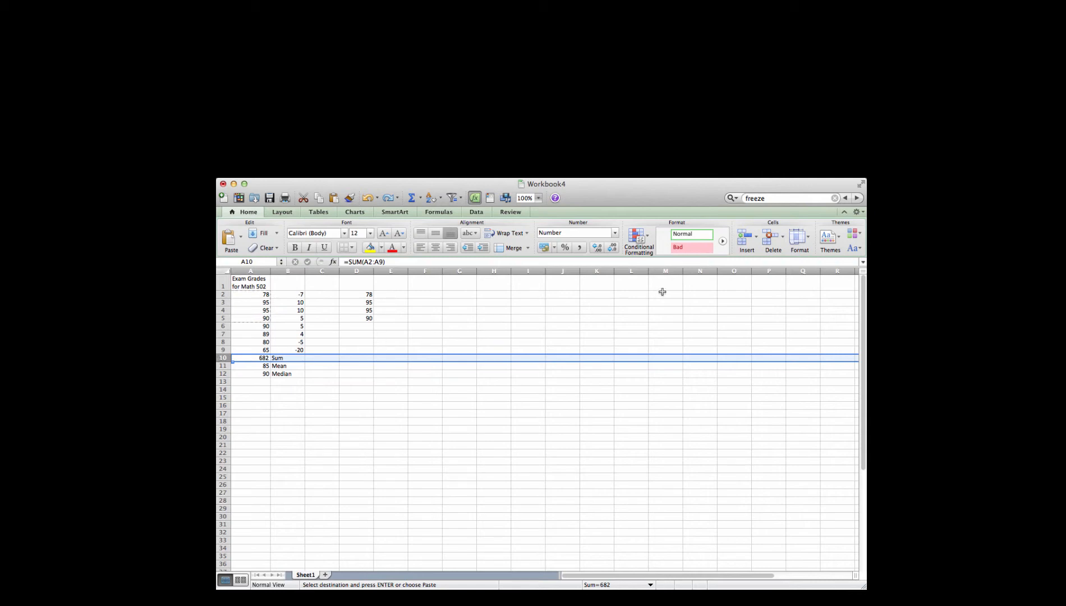
{"action": "left_click", "coordinate": [756, 245]}
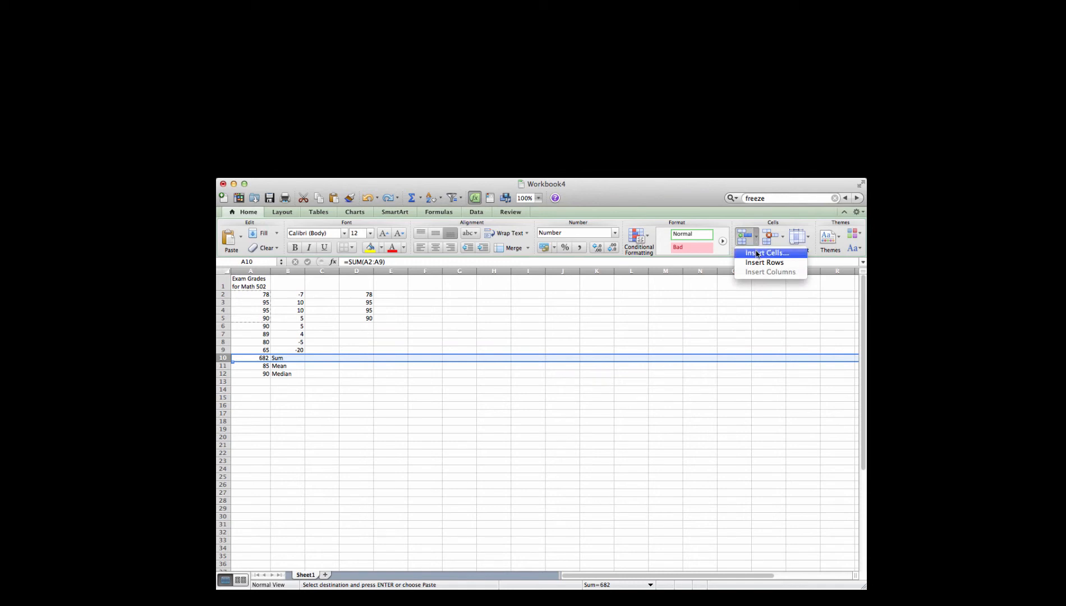
{"action": "left_click", "coordinate": [756, 262]}
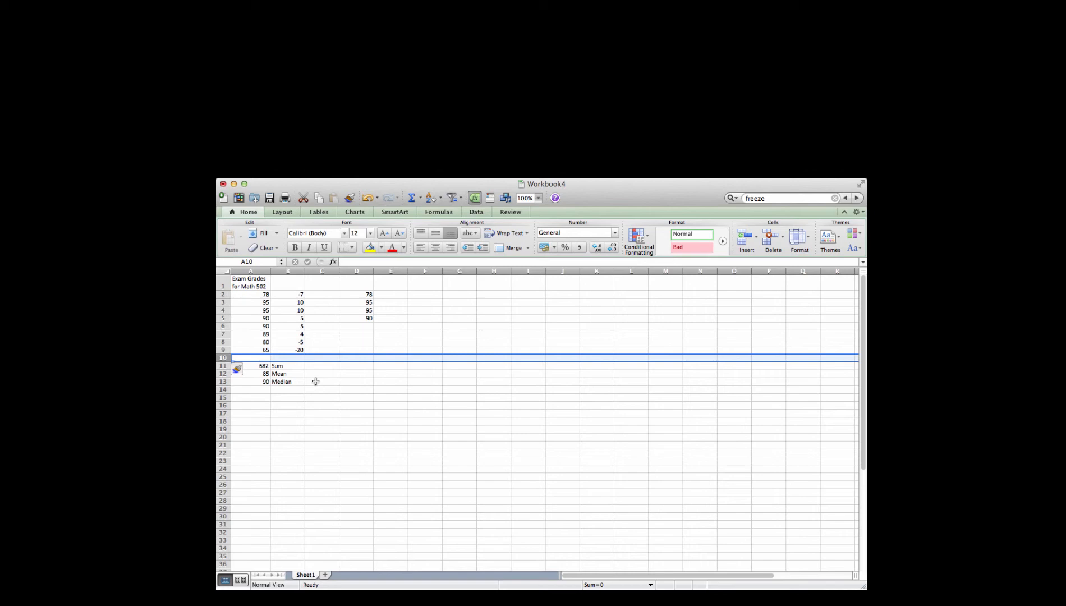
Step: Freeze the top row of the sheet and check that the header stays in place while moving through the rows
{"action": "left_click", "coordinate": [282, 212]}
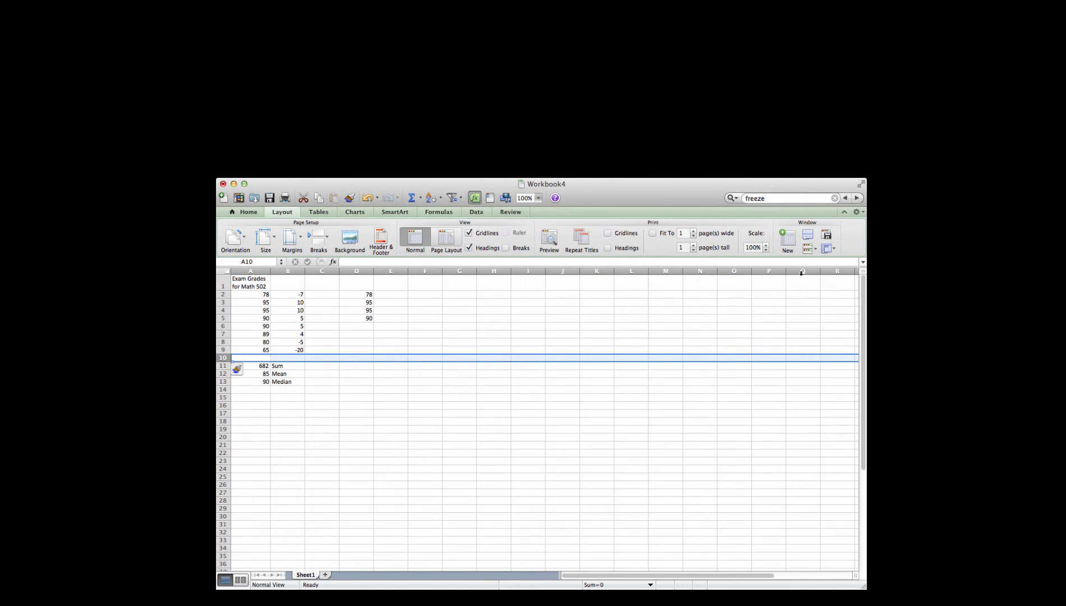
{"action": "left_click", "coordinate": [834, 253]}
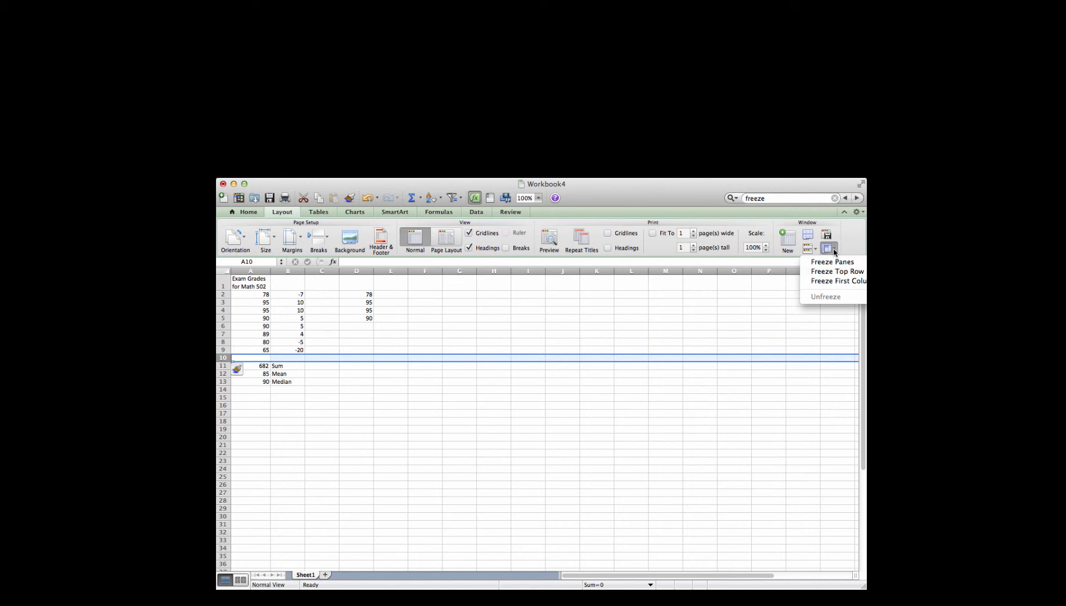
{"action": "left_click", "coordinate": [830, 274]}
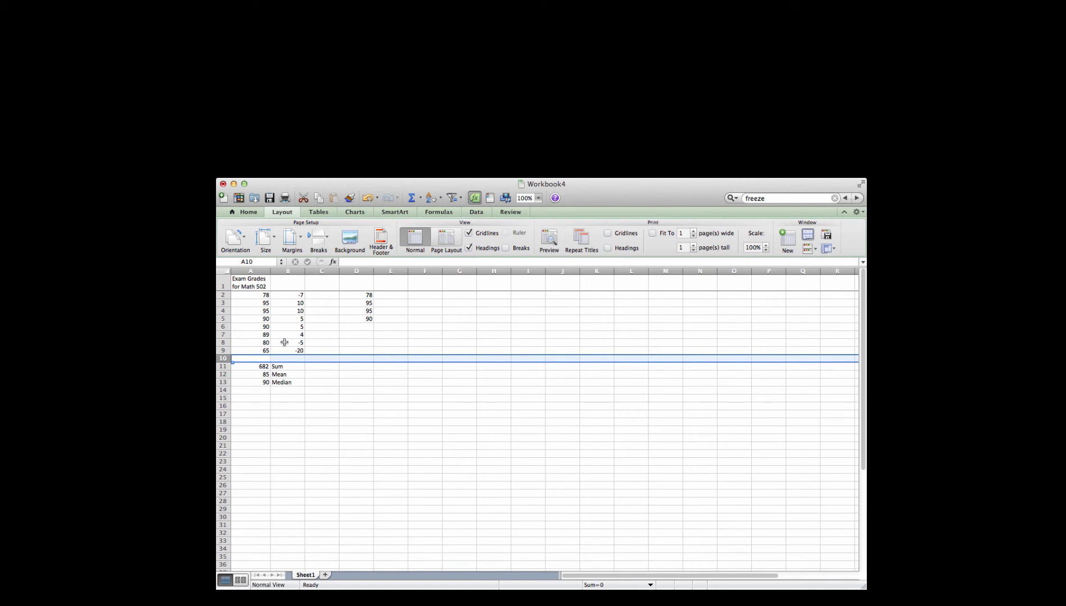
{"action": "scroll", "coordinate": [245, 336], "scroll_direction": "down", "scroll_amount": 3}
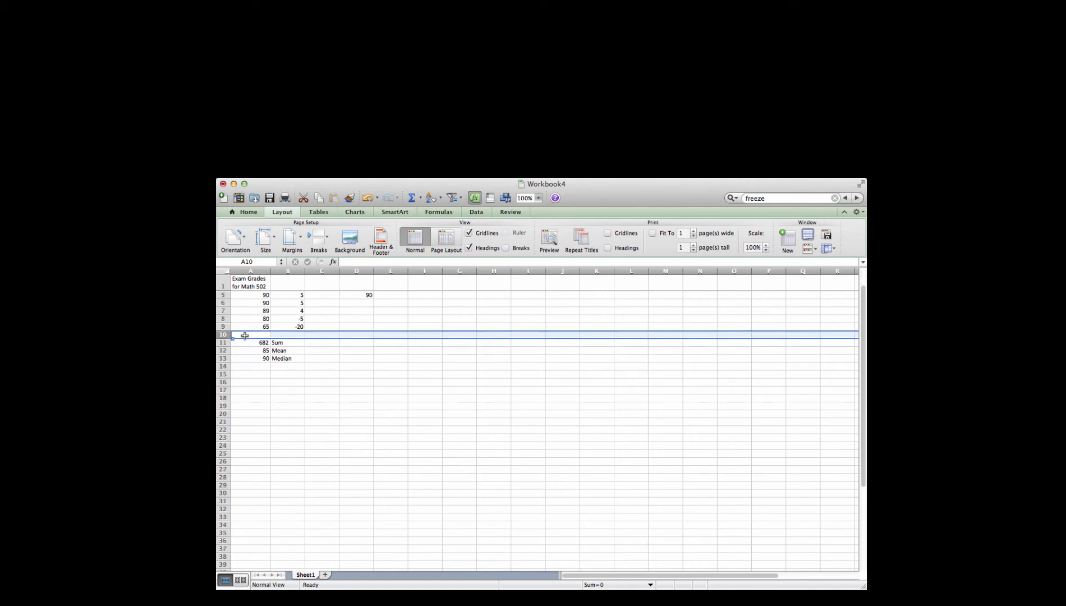
{"action": "scroll", "coordinate": [244, 335], "scroll_direction": "up", "scroll_amount": 3}
{"action": "scroll", "coordinate": [245, 336], "scroll_direction": "down", "scroll_amount": 6}
{"action": "scroll", "coordinate": [244, 335], "scroll_direction": "up", "scroll_amount": 6}
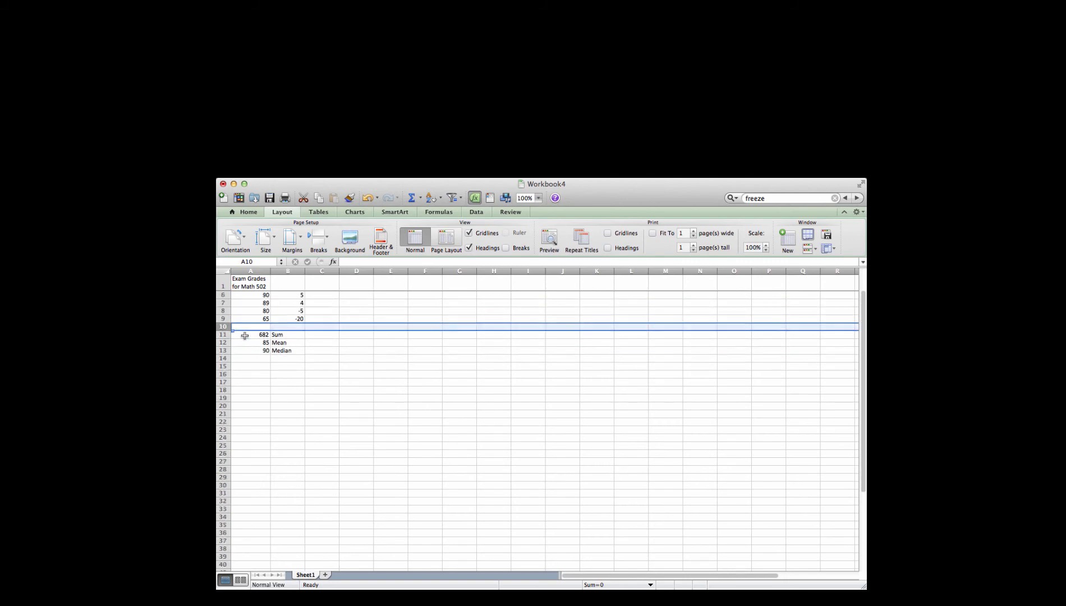
{"action": "scroll", "coordinate": [244, 335], "scroll_direction": "down", "scroll_amount": 4}
{"action": "scroll", "coordinate": [245, 335], "scroll_direction": "up", "scroll_amount": 4}
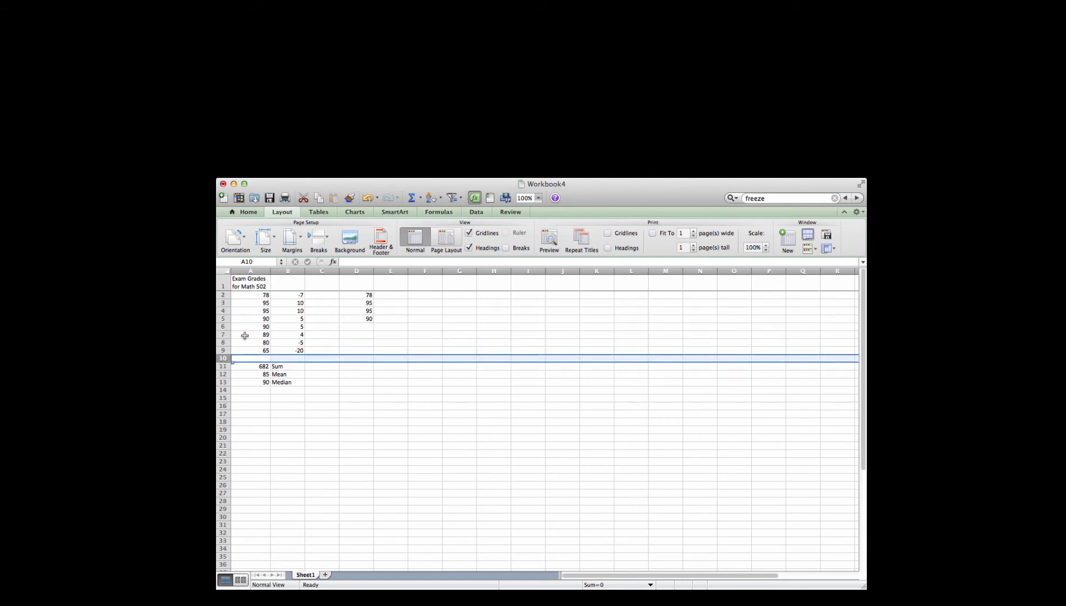
{"action": "left_click", "coordinate": [460, 334]}
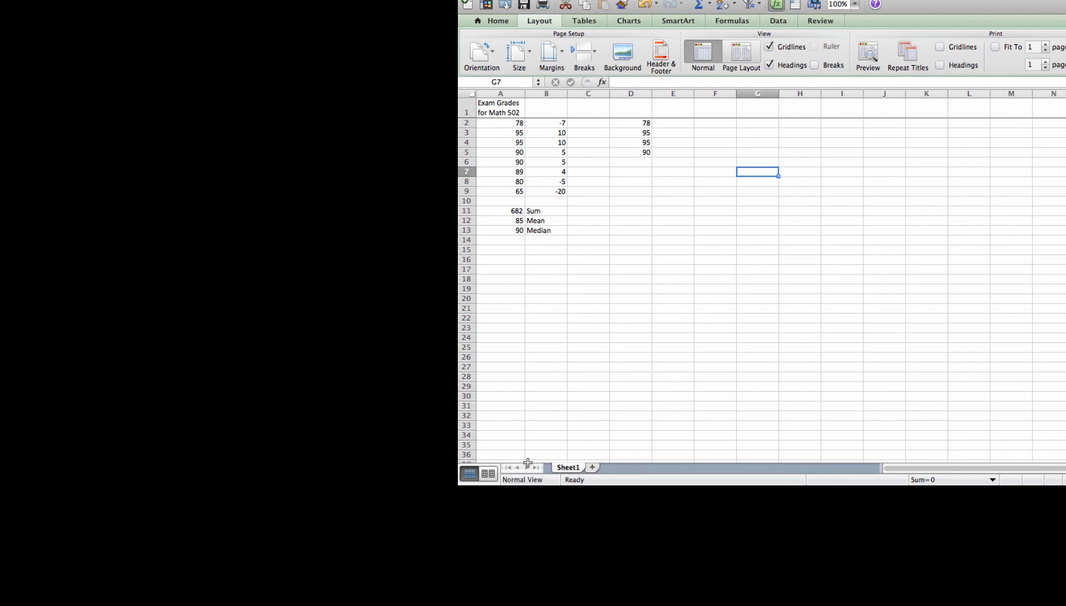
Step: Rename the Sheet1 worksheet as Grades
{"action": "double_click", "coordinate": [568, 468]}
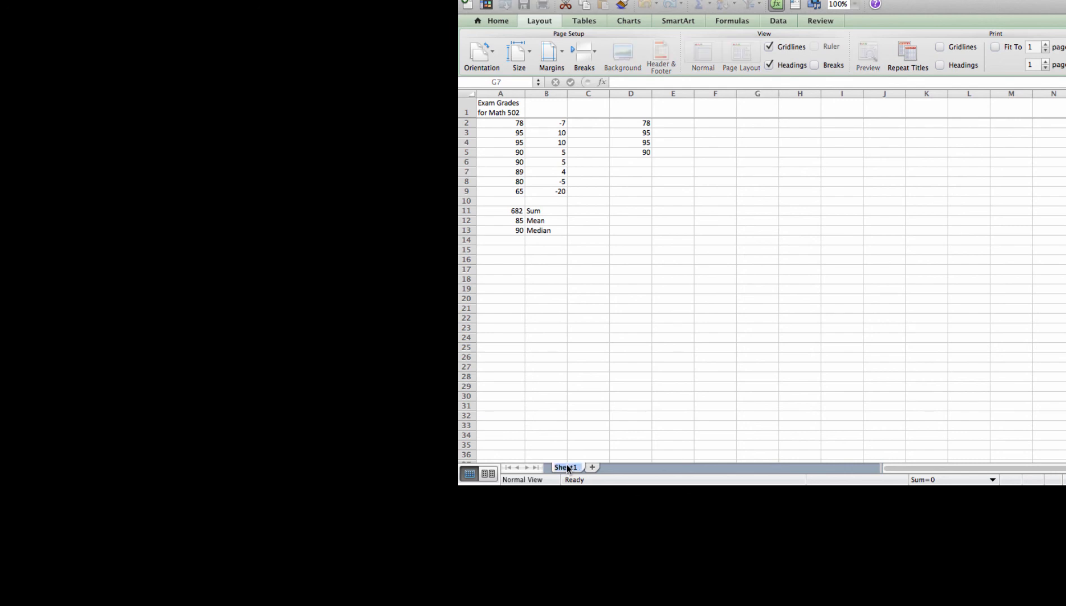
{"action": "type", "text": "Grades"}
{"action": "left_click", "coordinate": [615, 398]}
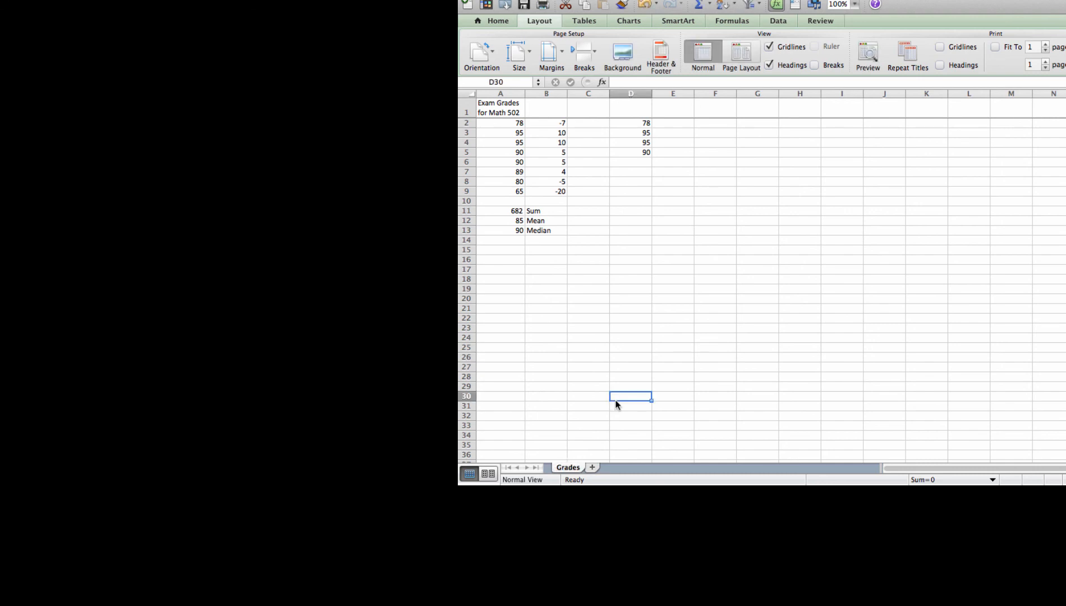